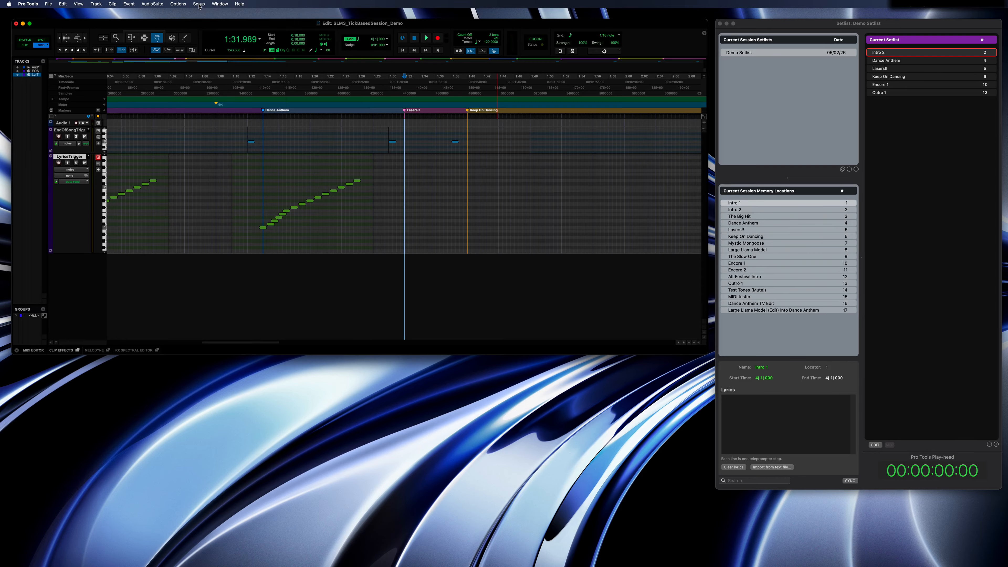
Check the MTC ports and the MIDI Machine Control Remote settings in the Pro Tools peripherals setup.
left_click(205, 40)
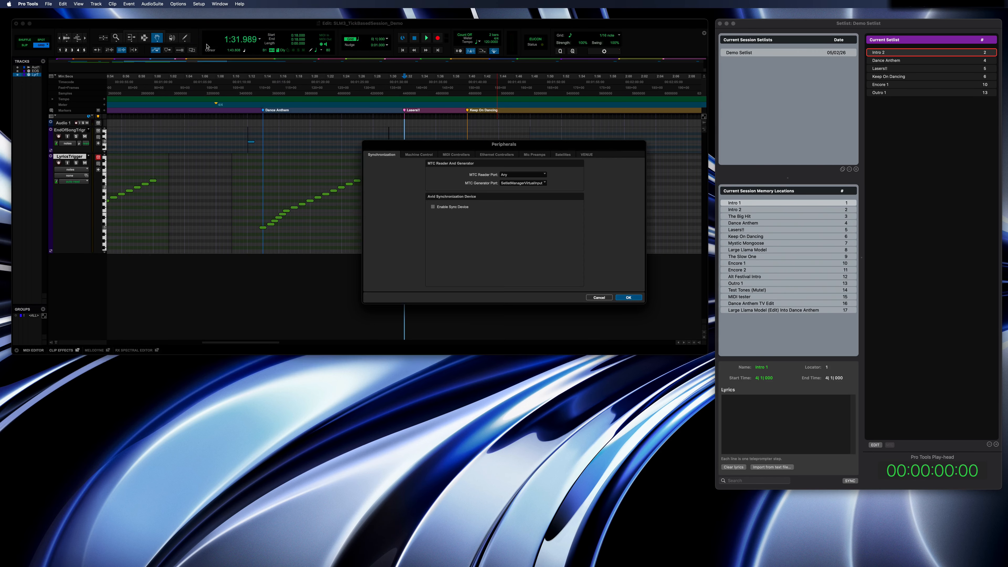
left_click(411, 155)
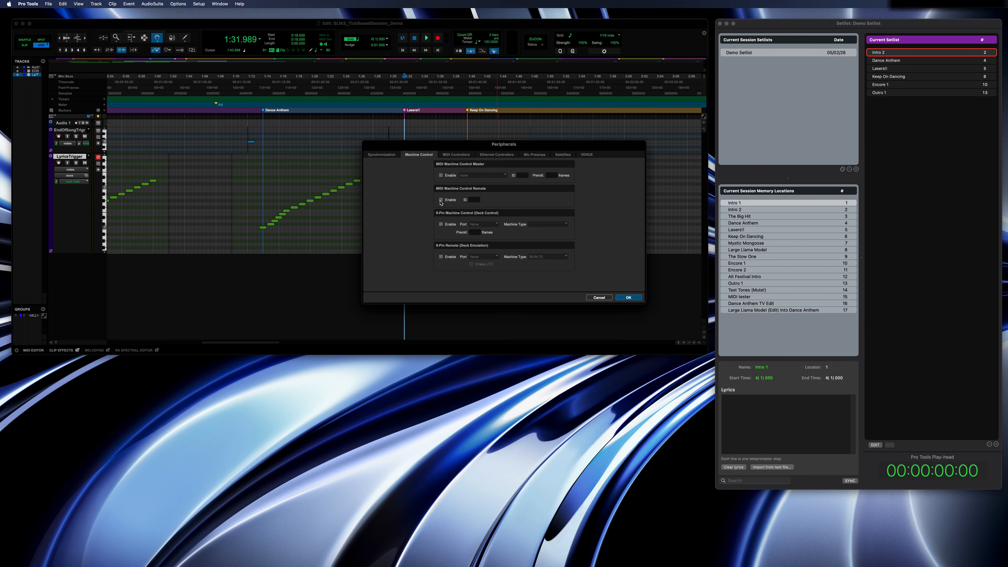
left_click(627, 297)
Check that Setlist Manager Virtual Output is enabled among the MIDI input devices.
left_click(199, 4)
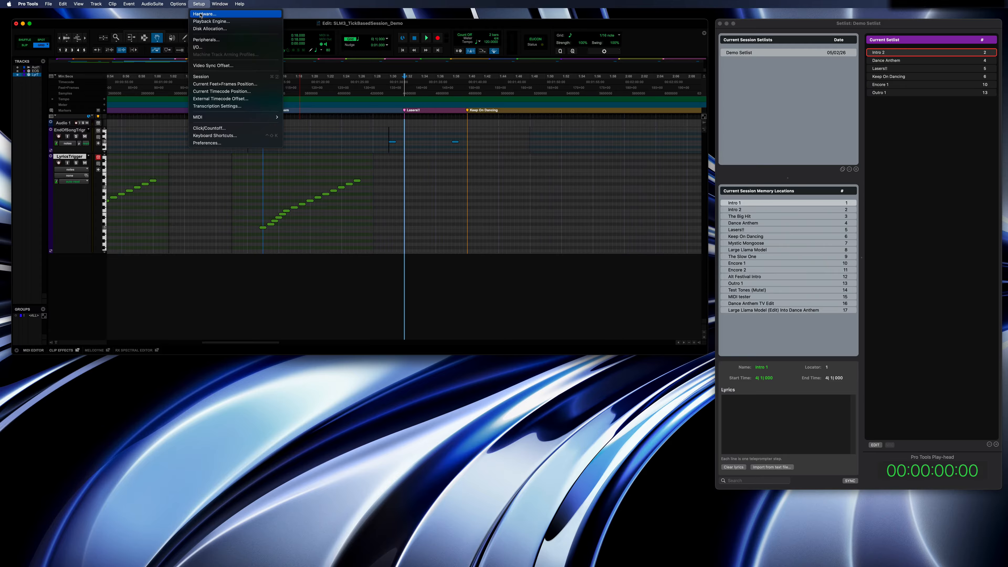
mouse_move(214, 117)
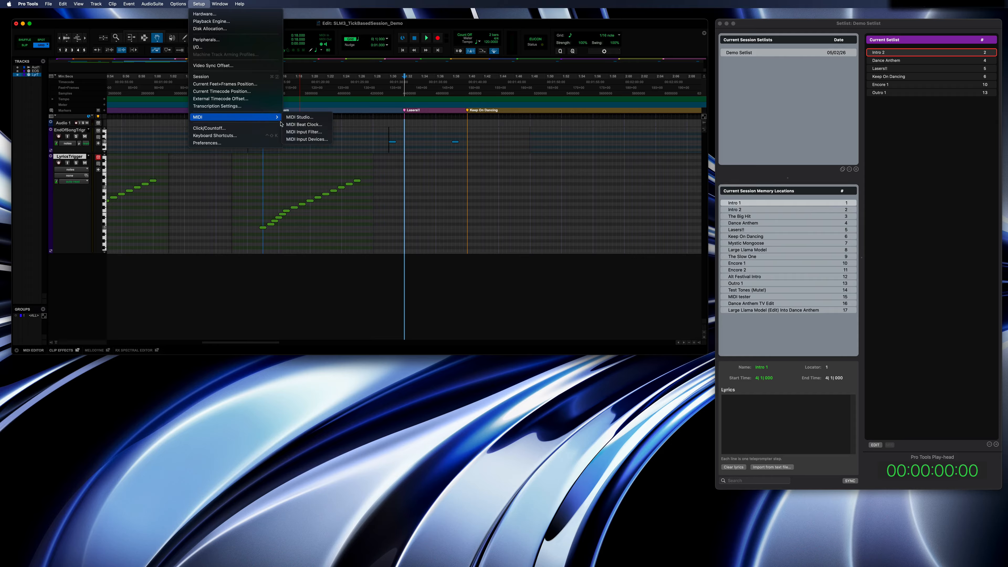
left_click(290, 140)
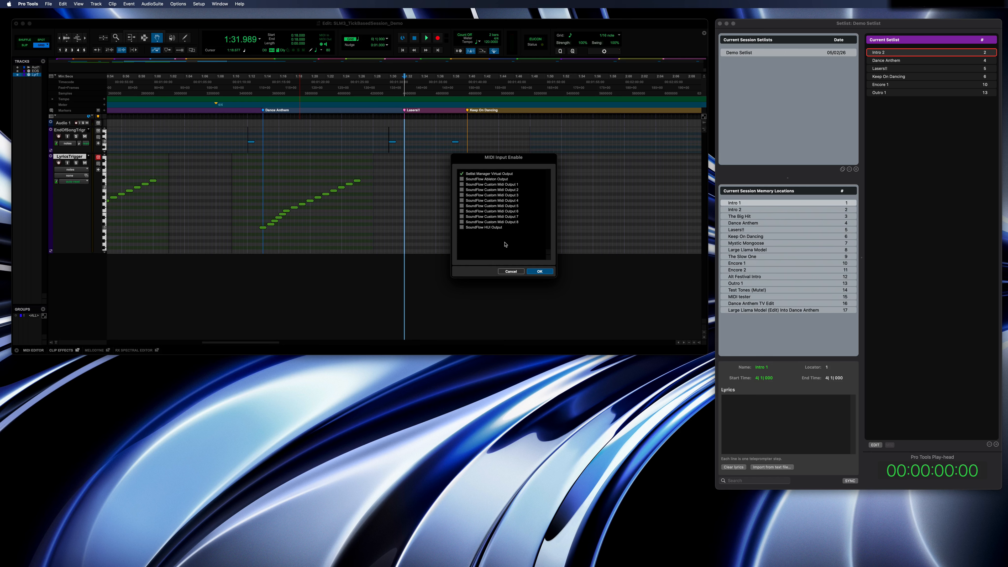
left_click(538, 271)
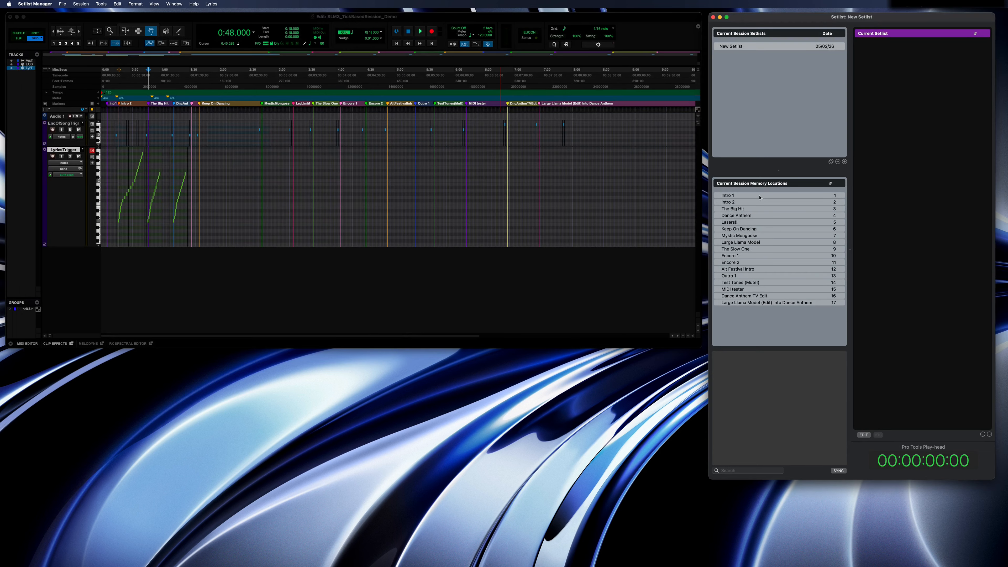
Switch to Setlist Manager and launch the locator of The Slow One from the session memory locations.
left_click(760, 197)
right_click(760, 197)
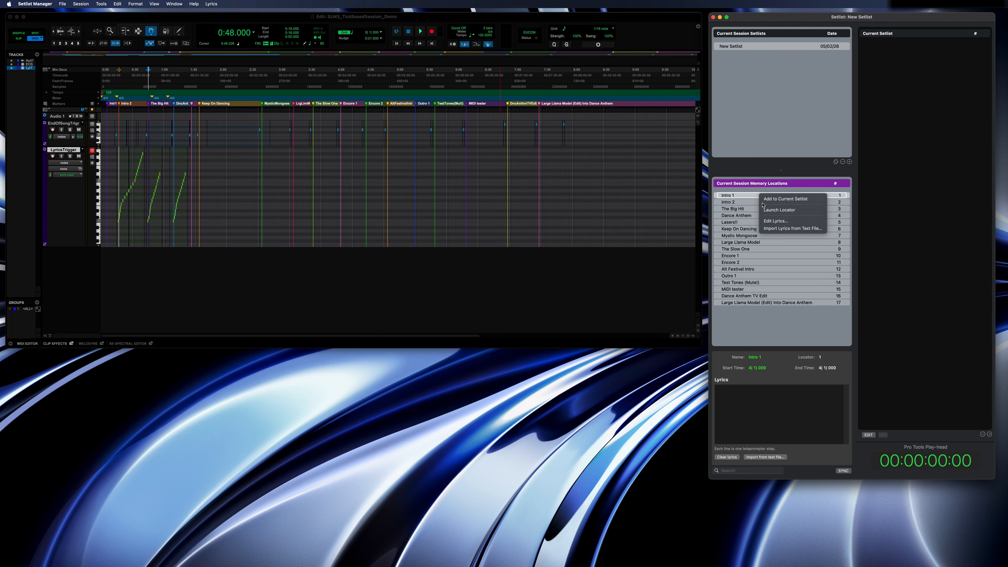
left_click(764, 211)
left_click(762, 210)
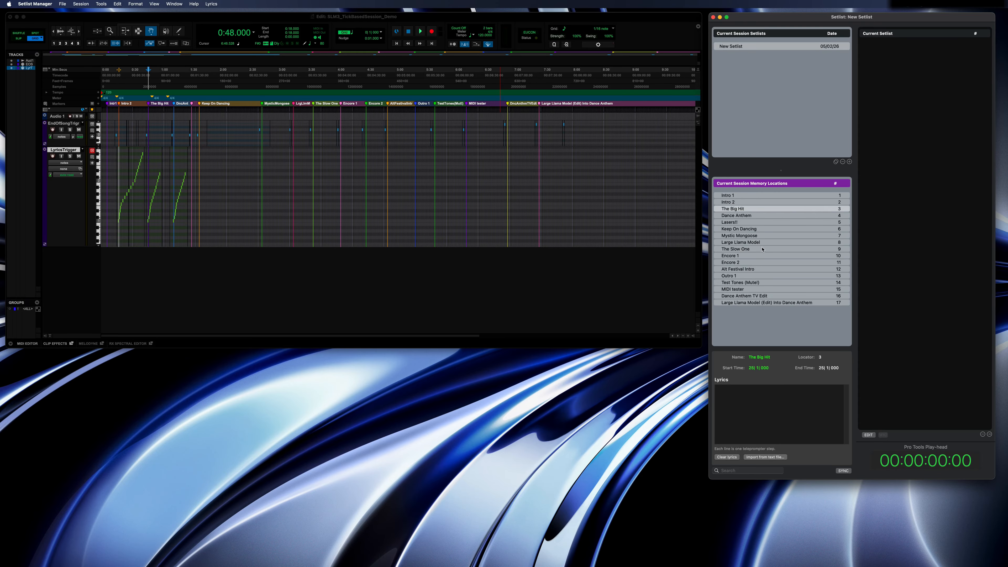
right_click(762, 251)
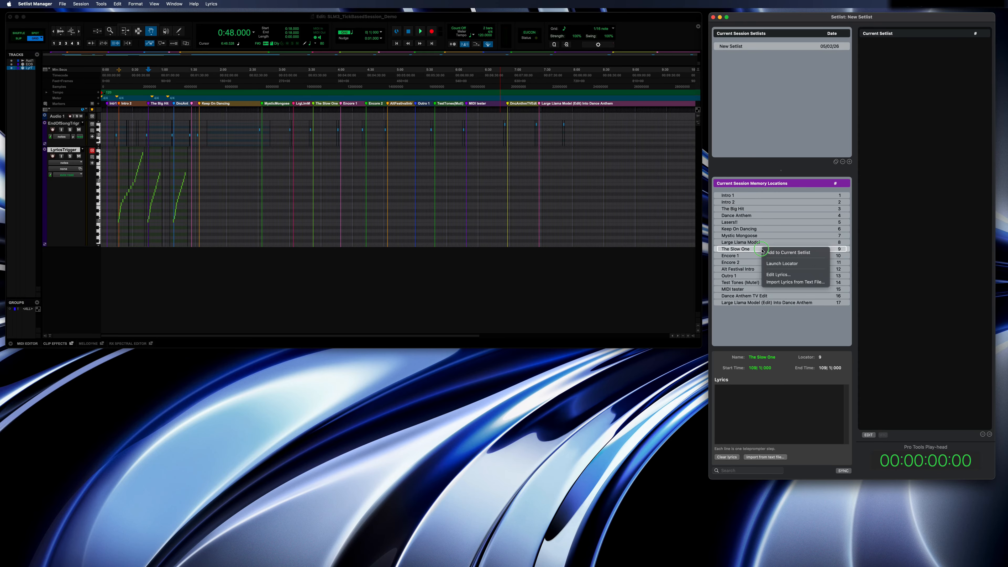
left_click(767, 263)
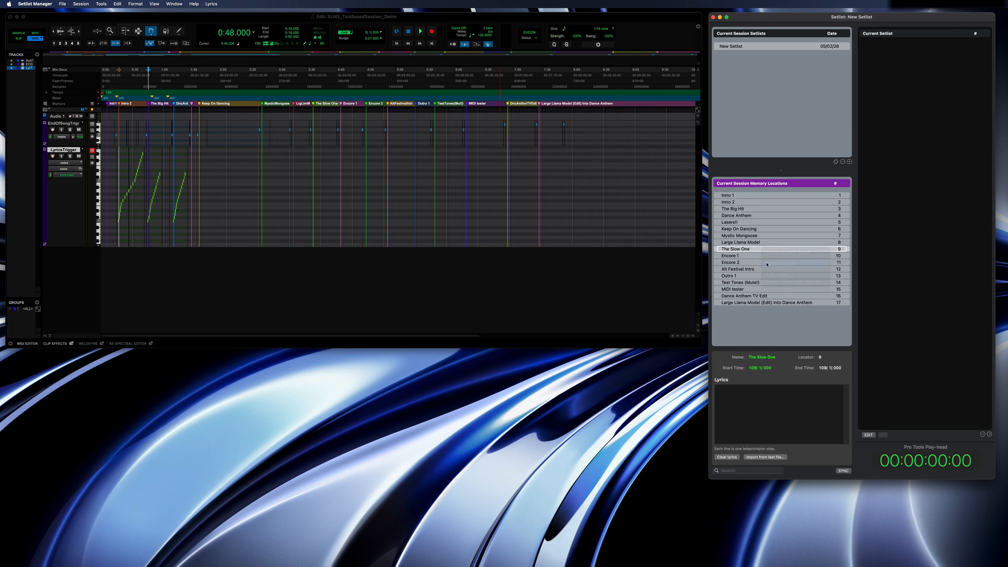
Rename the new setlist as Demo Setlist.
double_click(732, 48)
type("Demo Setlist")
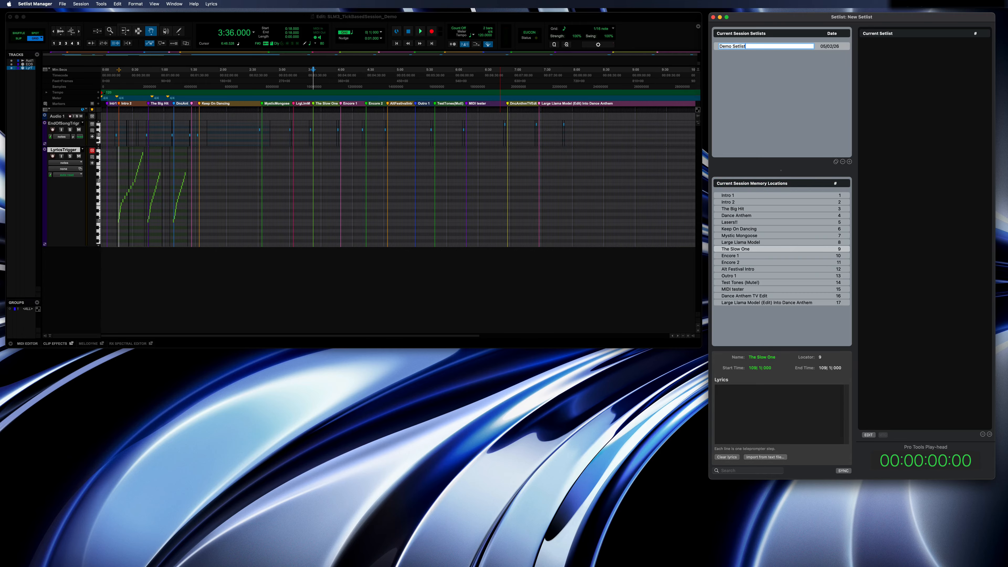
key("Return")
Add Intro 2, Dance Anthem, Lasers!!, Keep On Dancing, Encore 1 and Outro 1 from the memory locations to the current setlist.
left_click(754, 195)
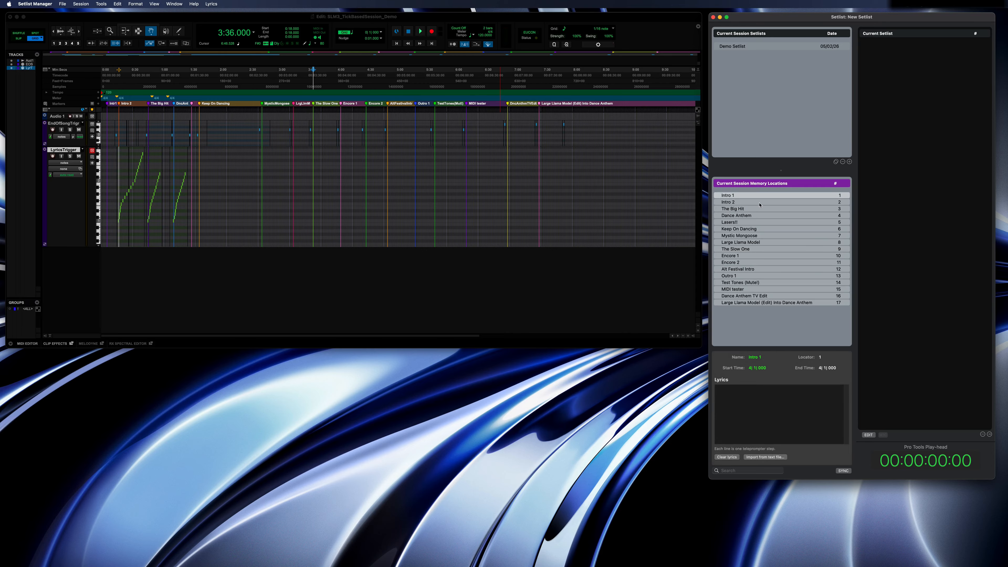
left_click(762, 203)
left_click_drag(778, 206, 893, 176)
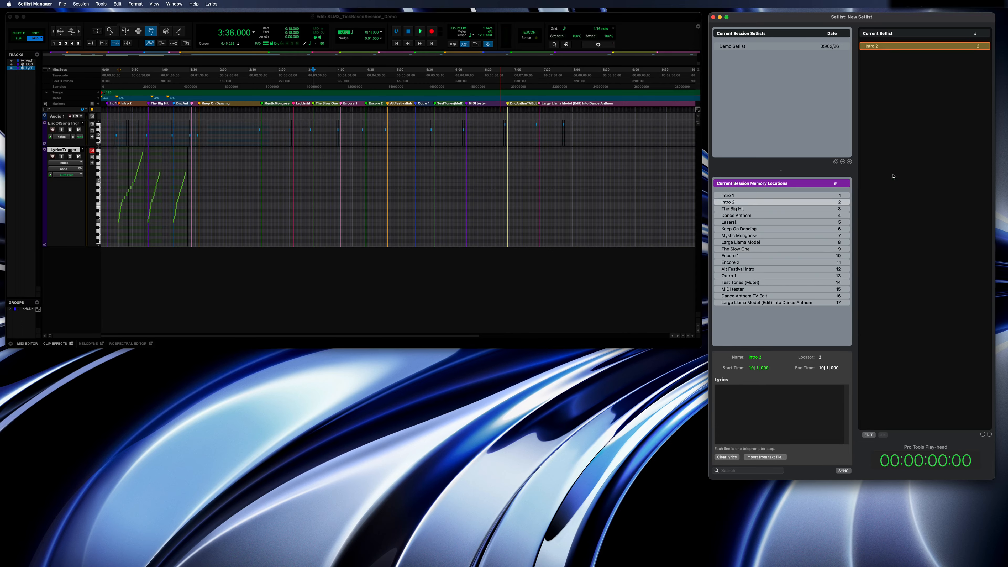
left_click_drag(767, 217, 900, 193)
left_click_drag(768, 224, 890, 208)
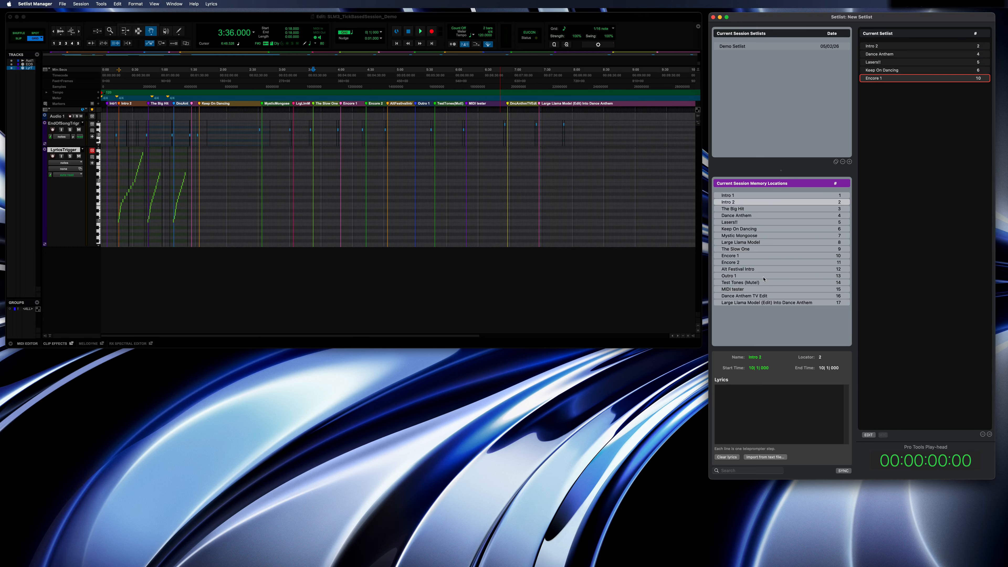
left_click_drag(765, 277, 902, 189)
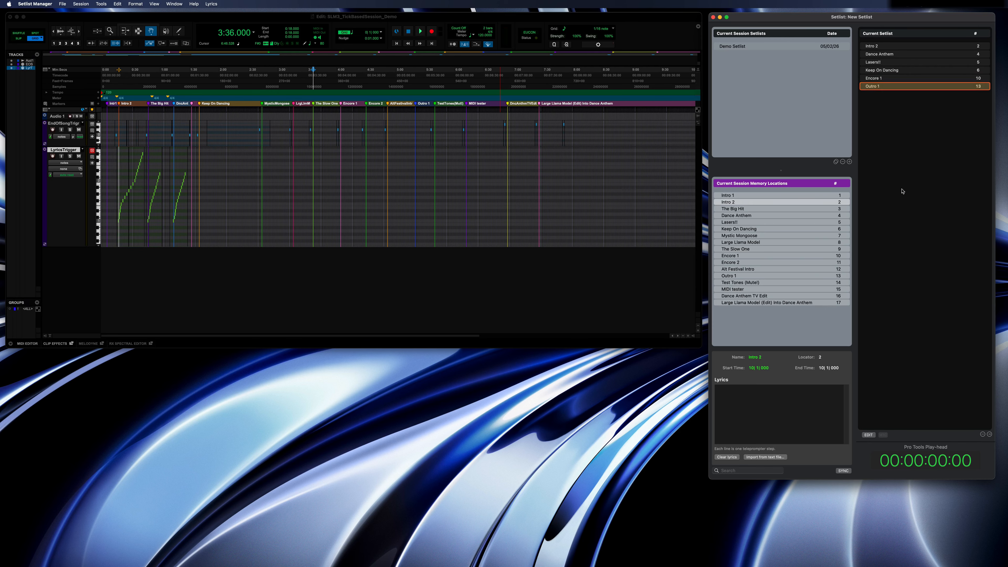
Cue Intro 2 in the current setlist and start playback.
left_click(899, 87)
key("Up")
key("Up")
key("Up")
key("Up")
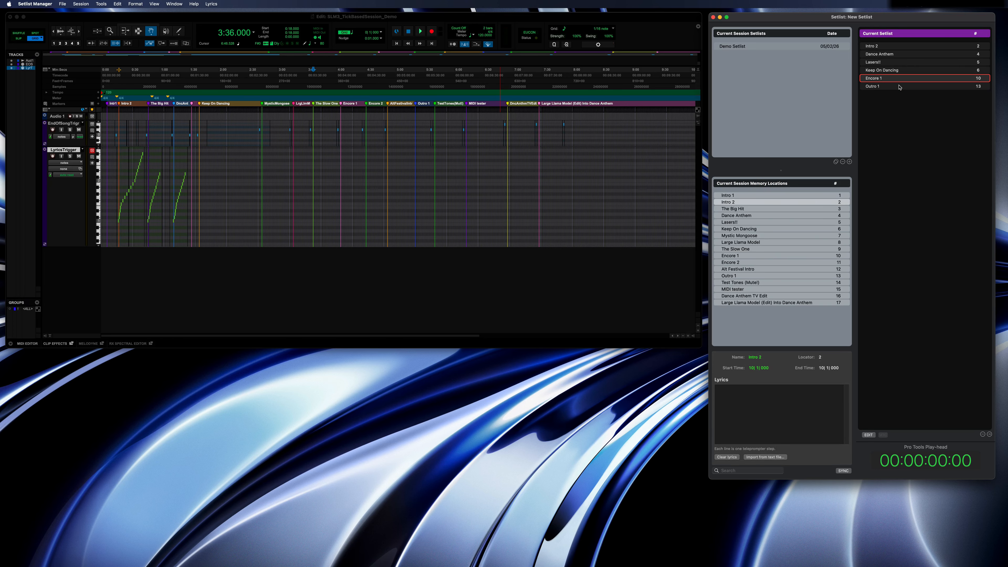
key("Up")
key("Return")
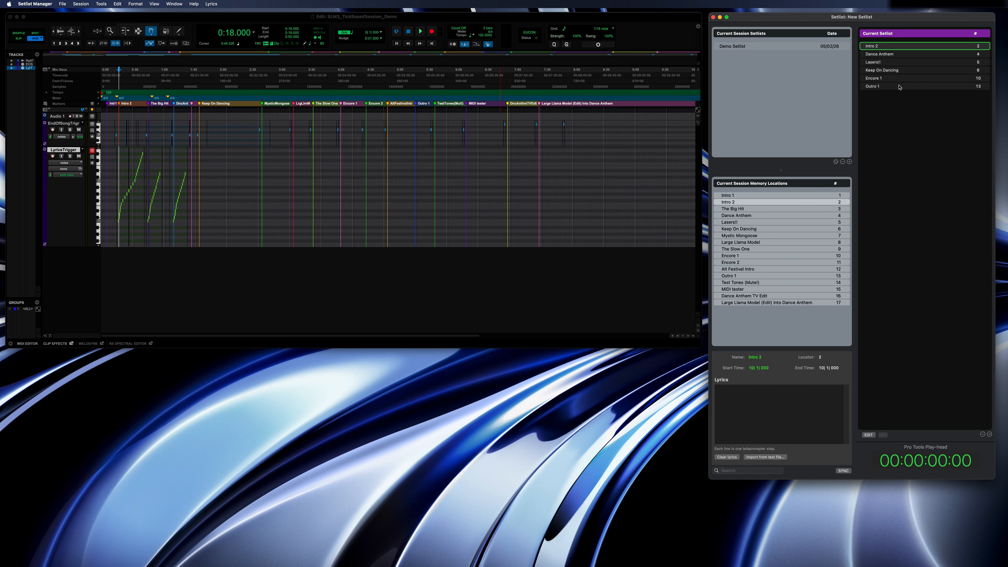
key("space")
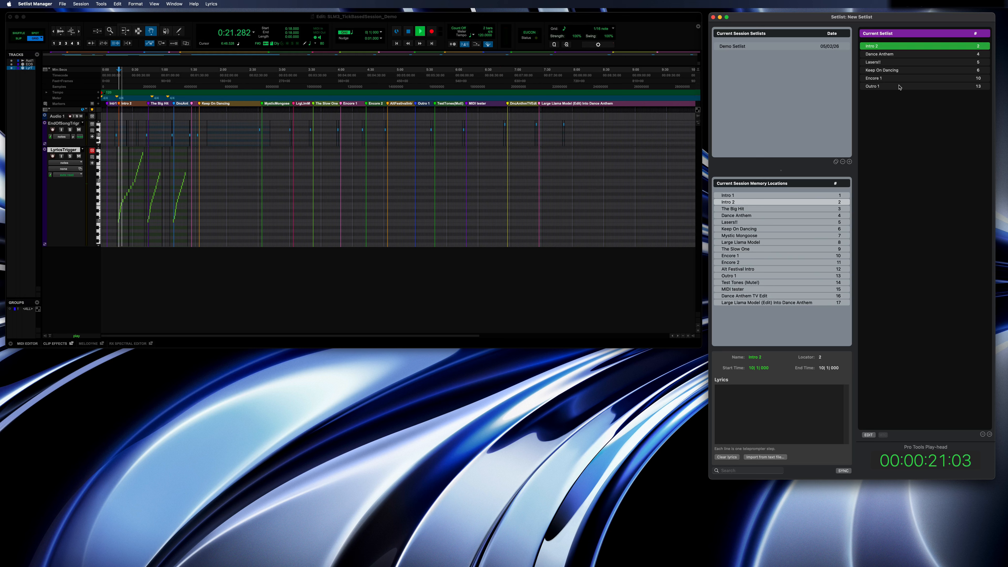
Select Lasers!! in the current setlist and launch it during playback, then stop playback.
key("Down")
key("Down")
key("Return")
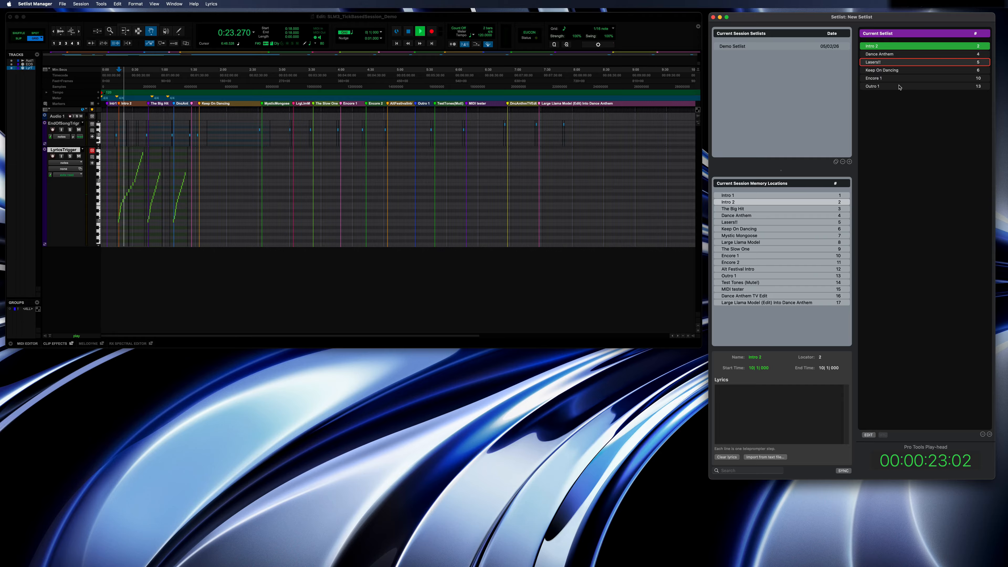
key("space")
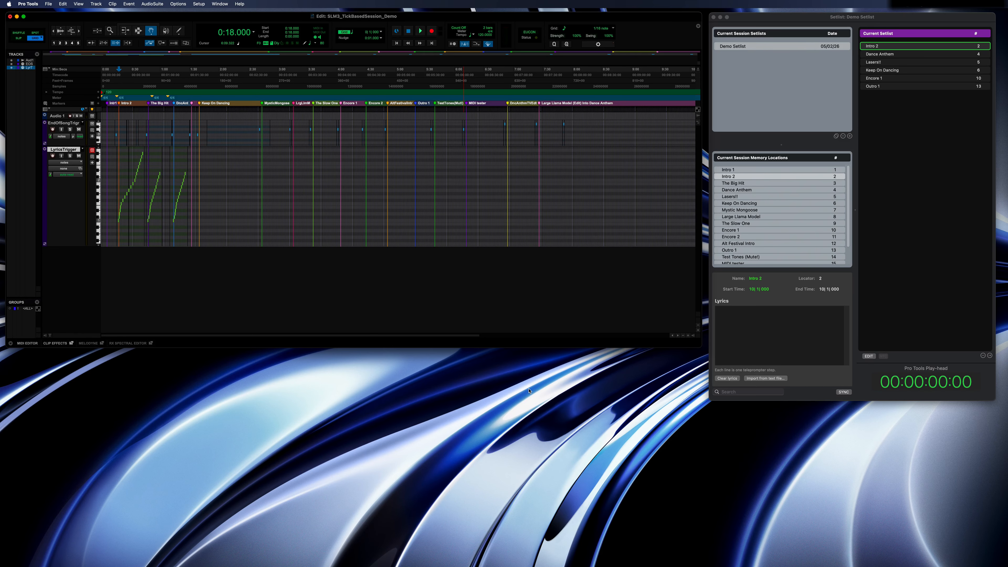
Open the Pro Tools Mix window and set the EndOfSongTrigger track's MIDI output to Setlist Manager Virtual Input, channel-1.
key("super+=")
left_click(591, 358)
mouse_move(612, 370)
mouse_move(641, 374)
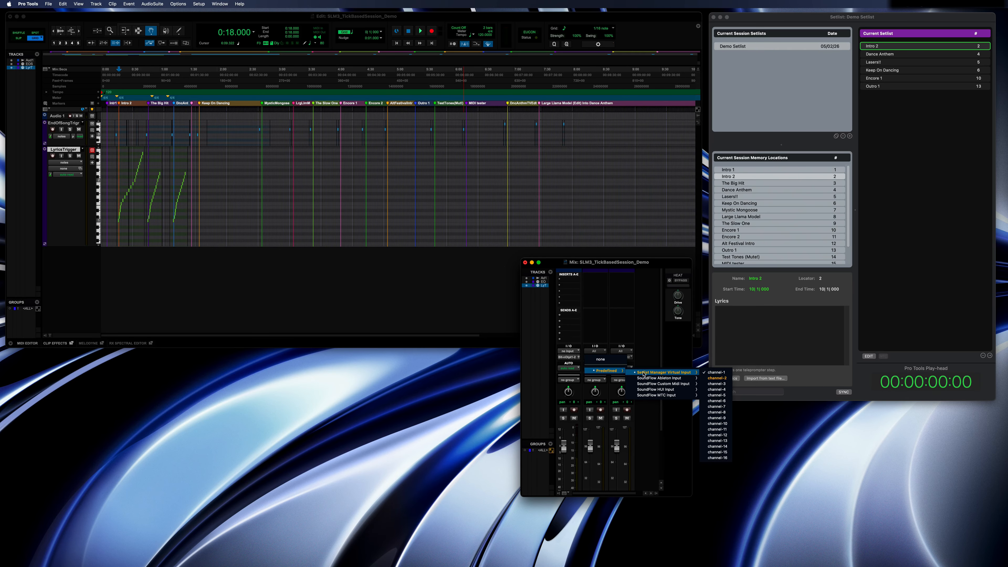
left_click(705, 372)
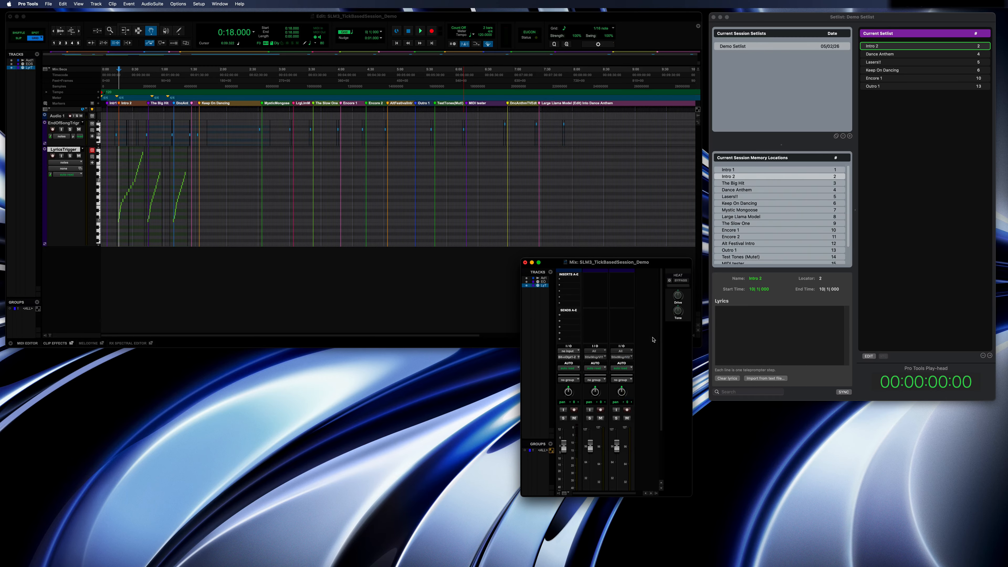
Check the LyricsTrigger track's MIDI output channel on Setlist Manager Virtual Input, then close the Mix window.
left_click(621, 357)
mouse_move(639, 370)
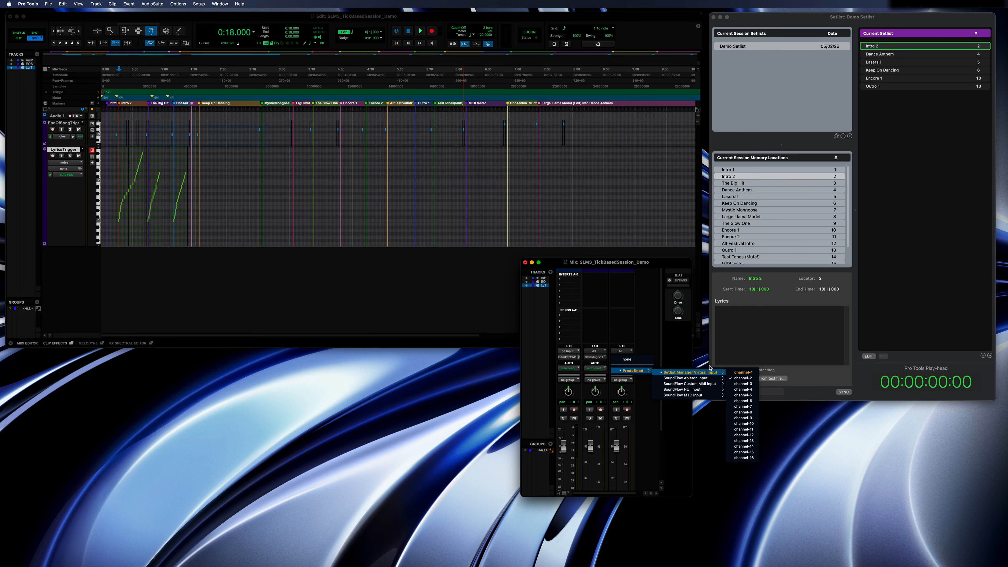
left_click(681, 349)
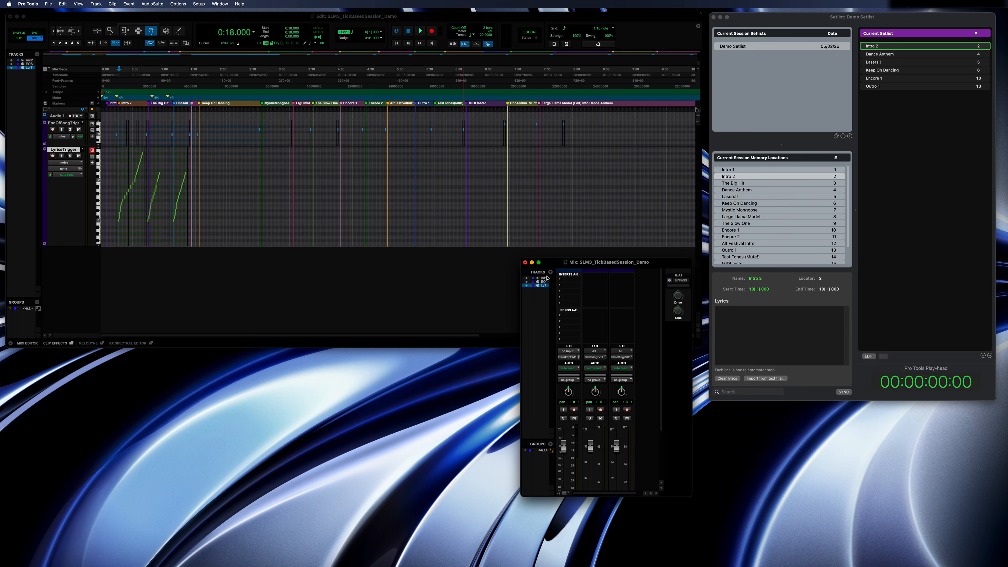
left_click(525, 262)
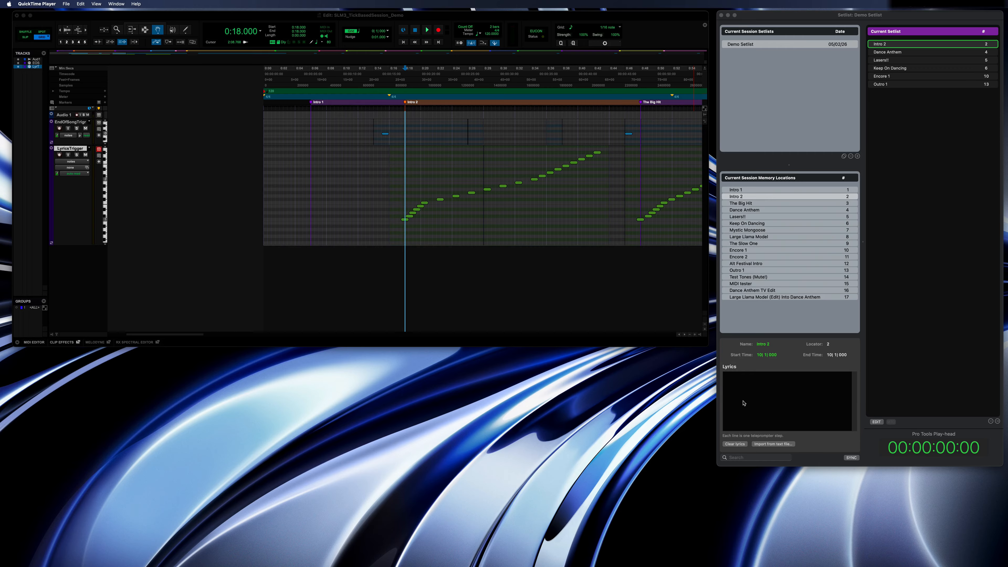
Import the Intro2Lyrics text file from the SLMLyrics folder as the lyrics of Intro 2 in Setlist Manager.
left_click(746, 412)
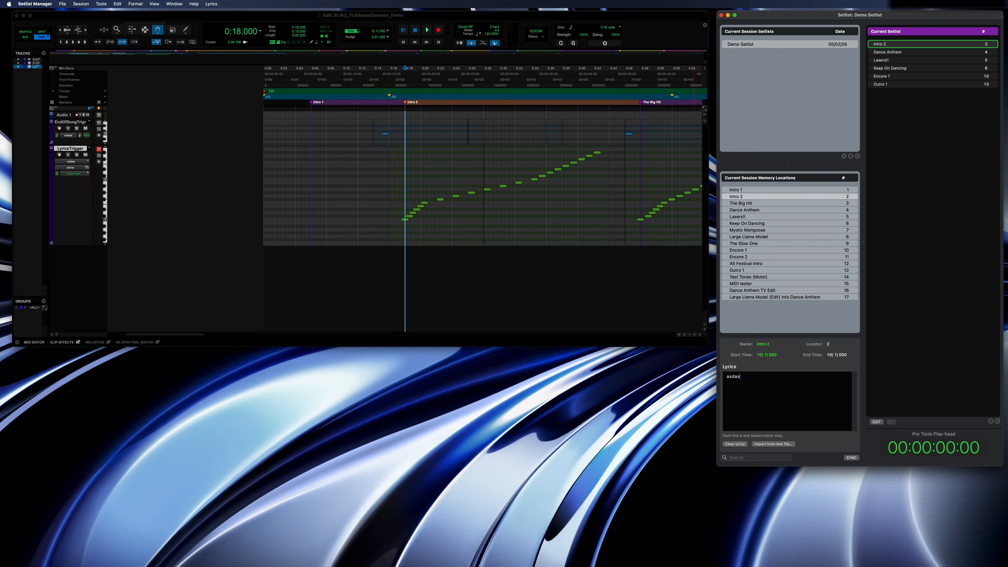
left_click(759, 444)
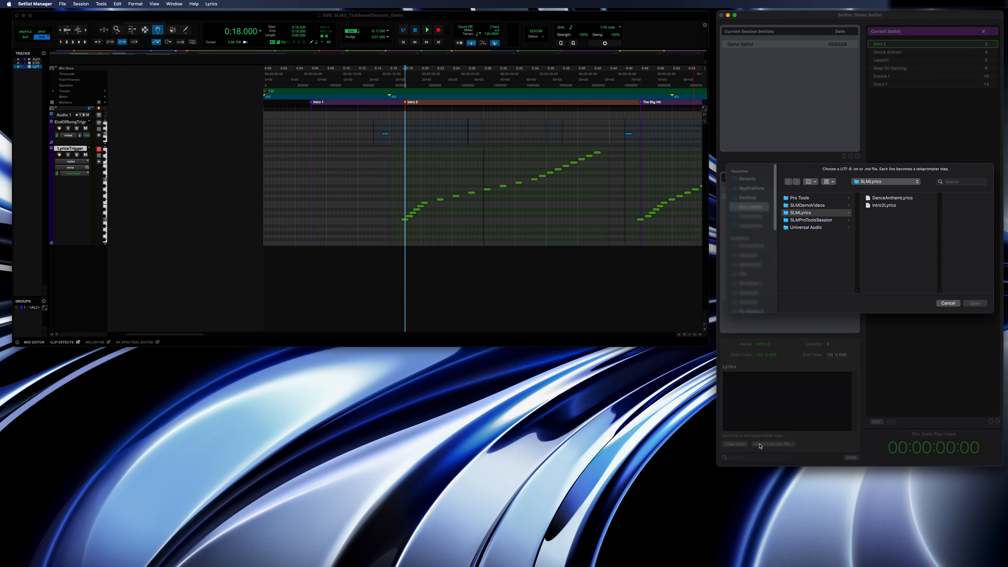
left_click(884, 205)
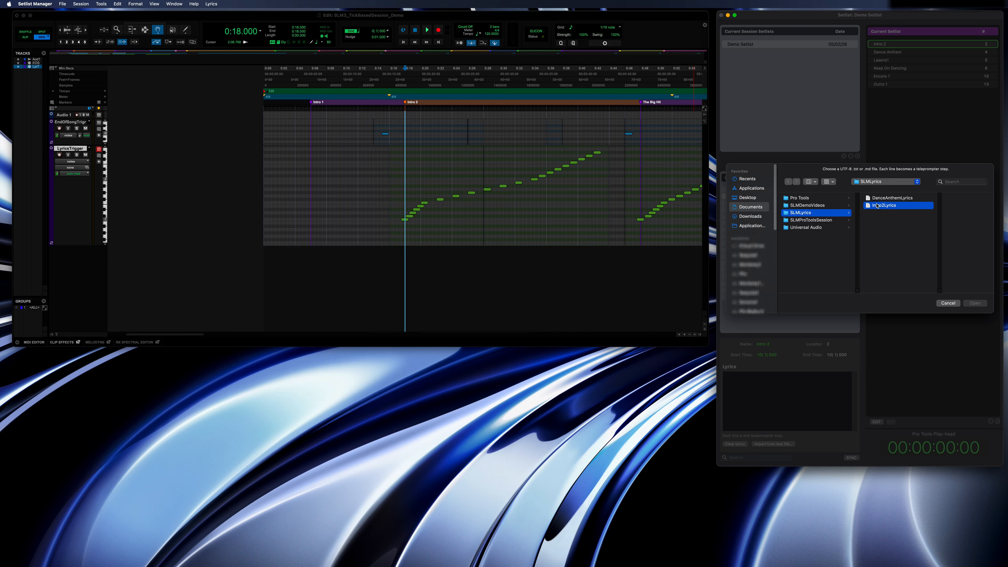
left_click(975, 303)
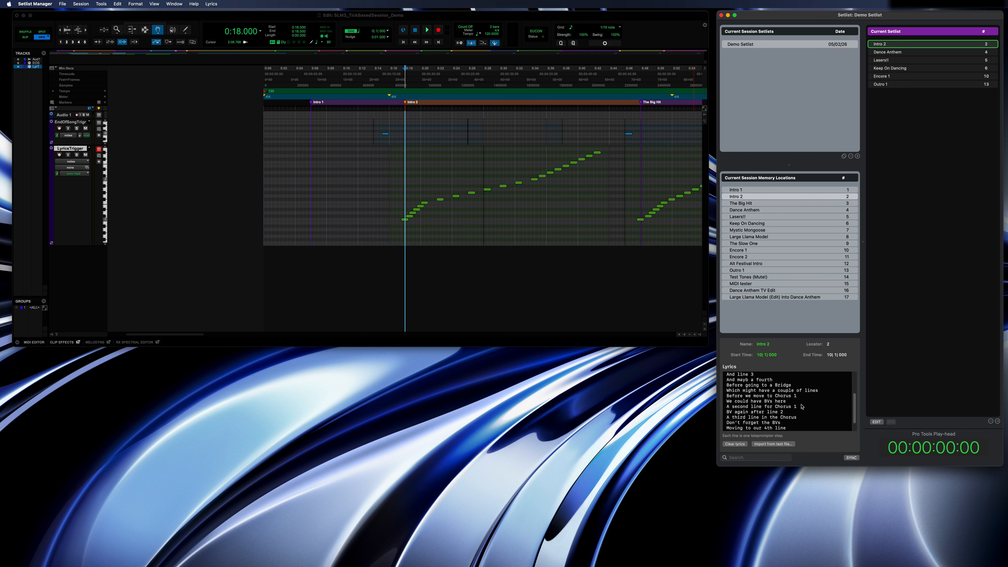
Show the lyrics window, place it below the Pro Tools tracks and enlarge it to nearly the Edit window's width.
left_click(211, 4)
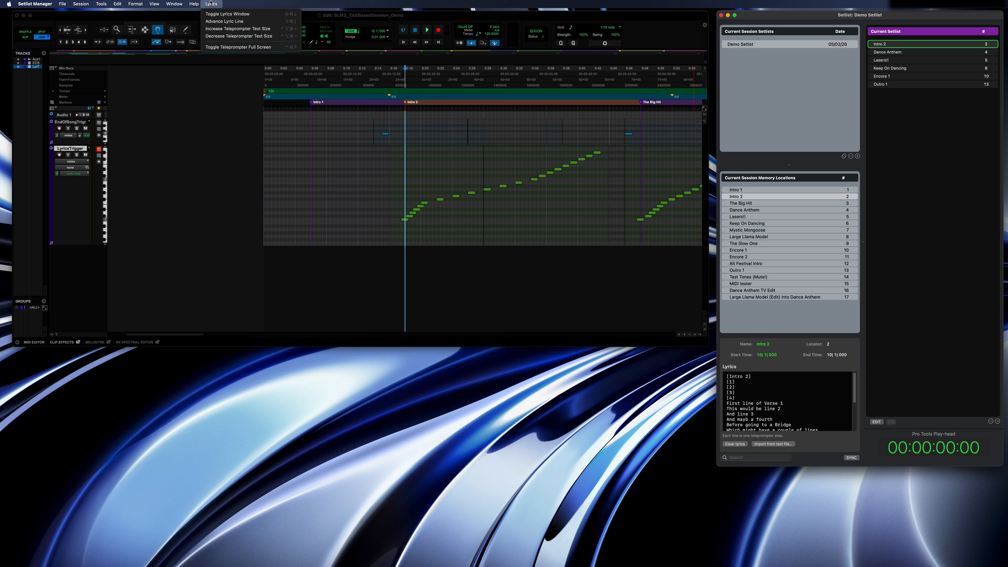
left_click(212, 13)
left_click_drag(411, 110, 111, 297)
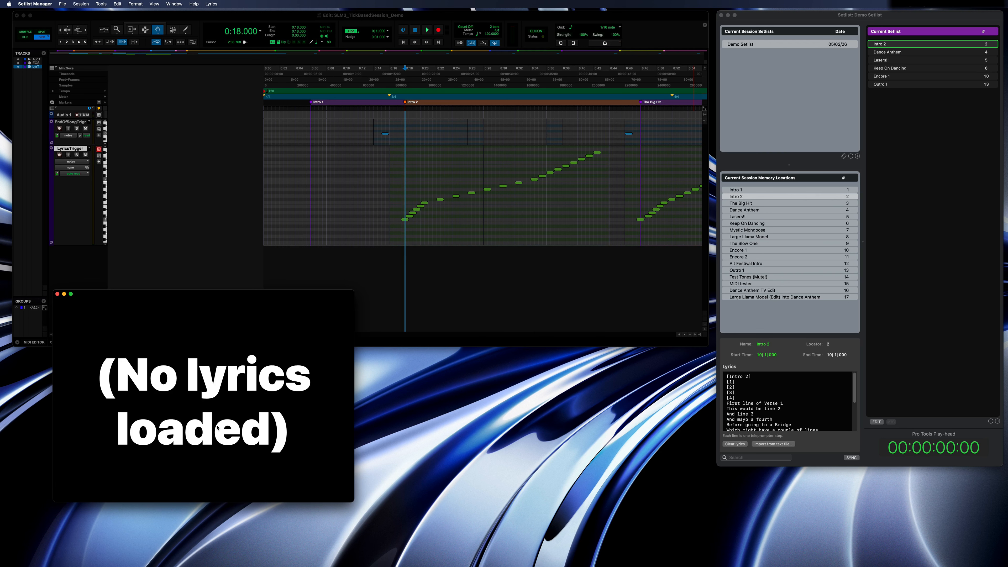
left_click_drag(353, 503, 685, 554)
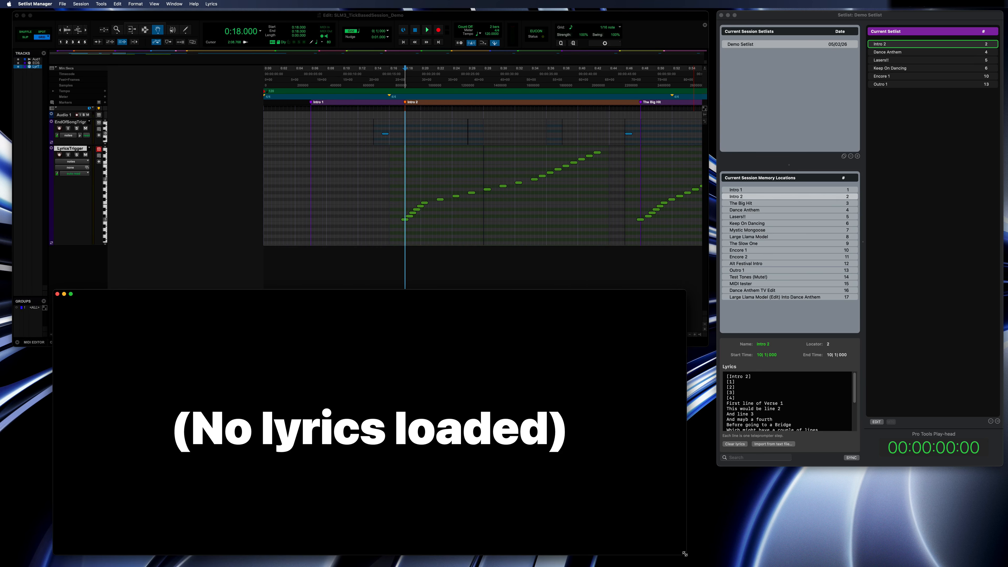
Play Intro 2 to watch its lyrics advance in the teleprompter, then stop and place the playhead at about 0:27.
left_click(902, 78)
key("space")
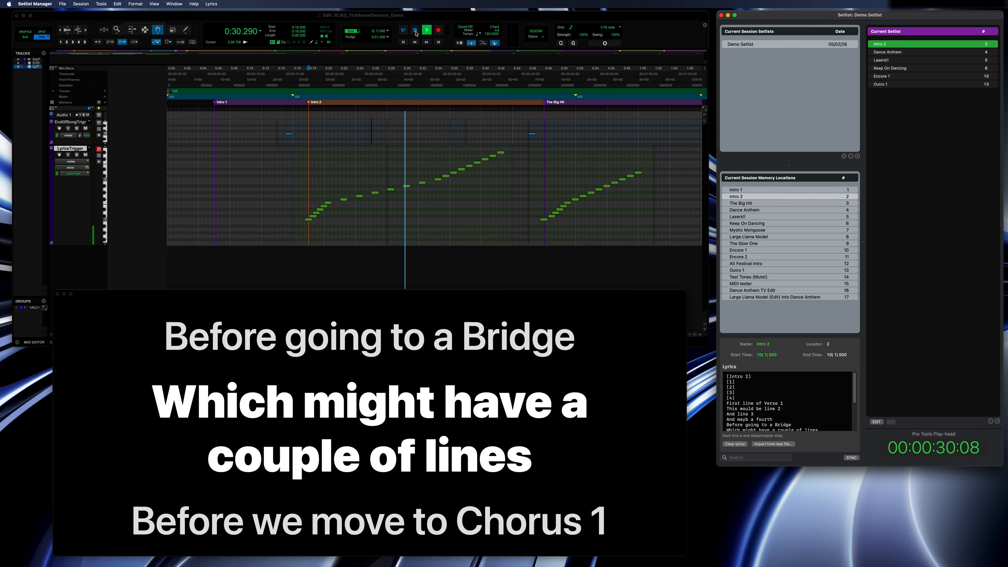
left_click(443, 72)
Correct the lyric line "And mayb a fourth" of Intro 2 to read "And maybe a 4th".
scroll(769, 406, "down", 3)
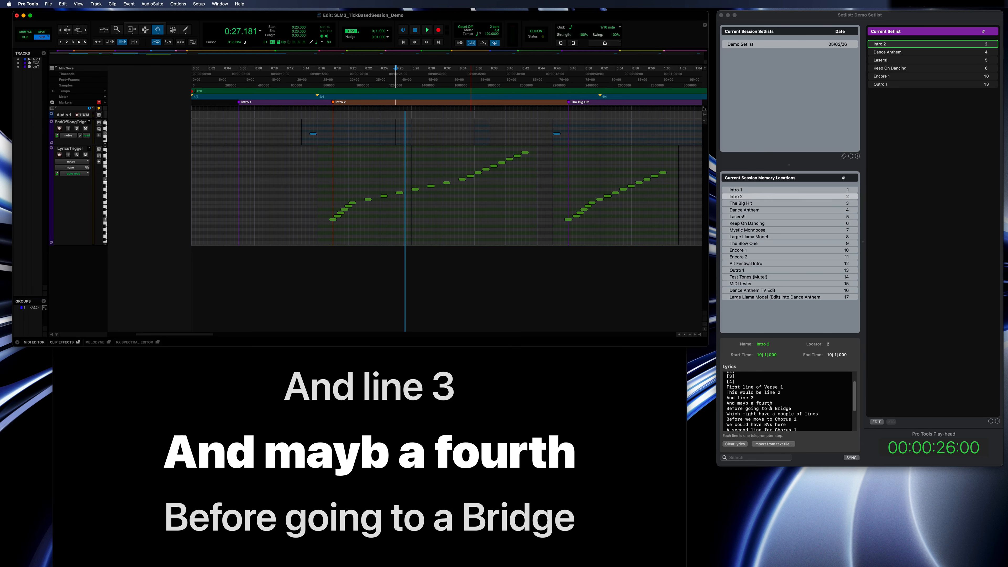
scroll(769, 406, "down", 1)
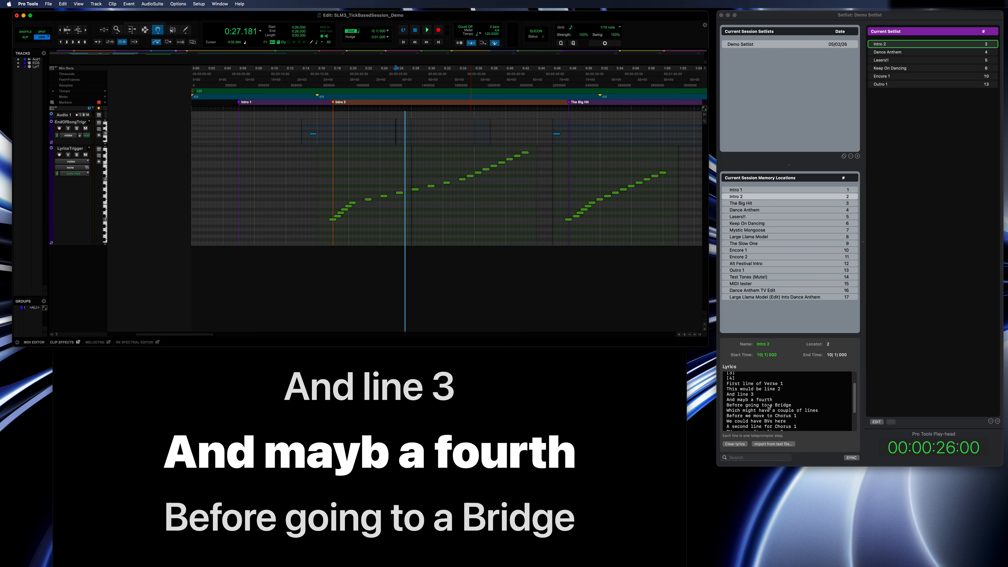
left_click(747, 400)
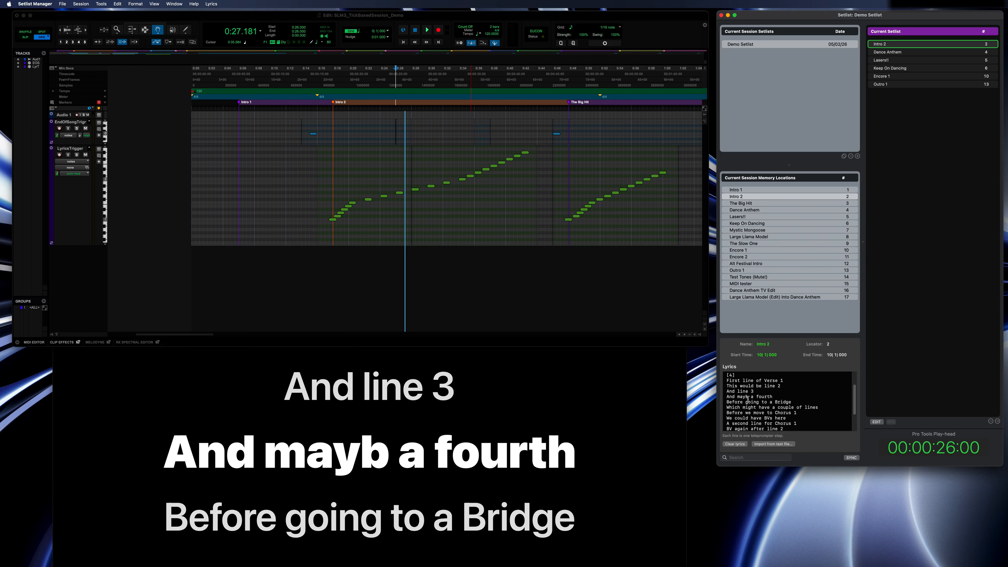
type("e")
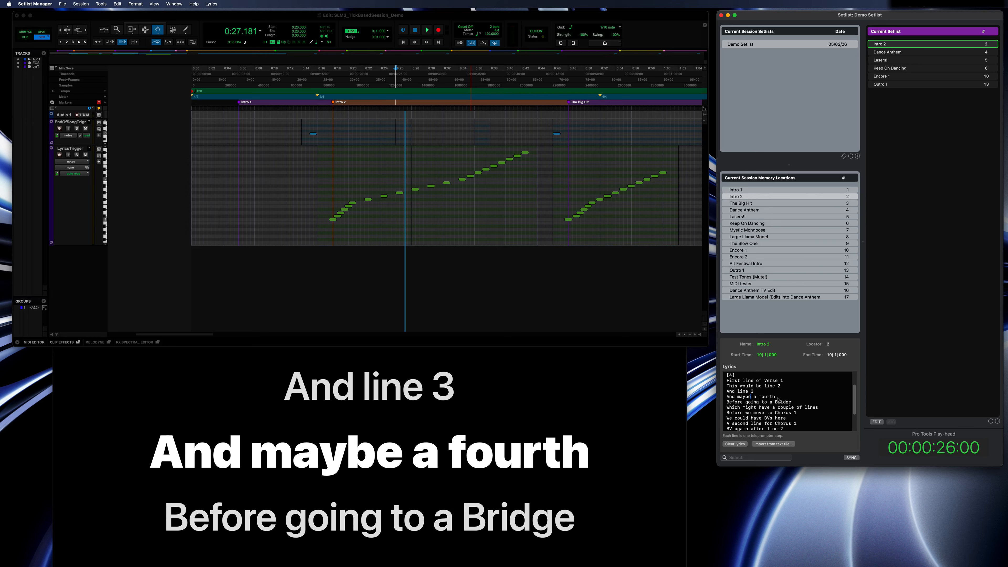
key("BackSpace")
key("BackSpace")
key("BackSpace")
key("BackSpace")
key("BackSpace")
key("BackSpace")
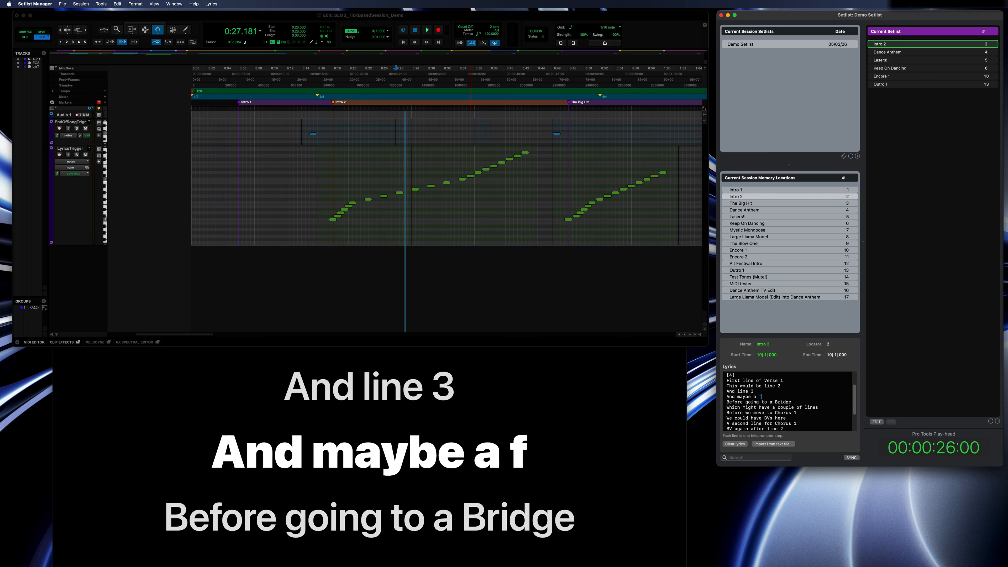
type("4th")
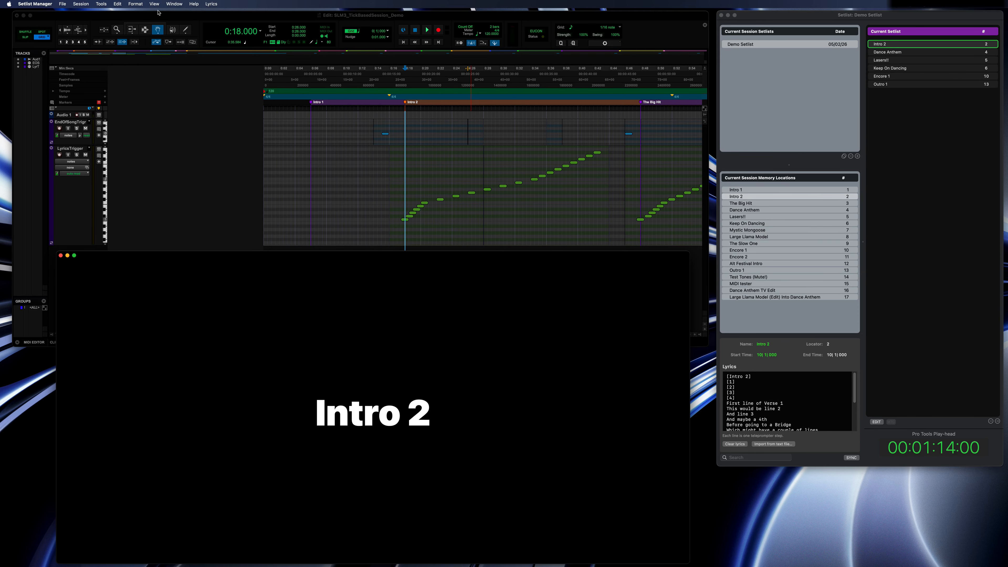
Increase the teleprompter text size by several increments.
left_click(209, 4)
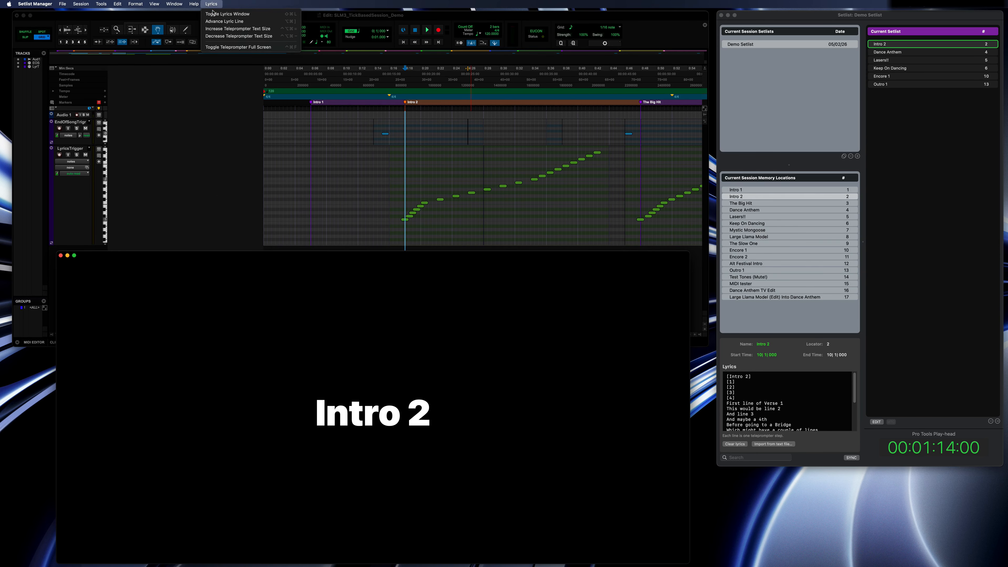
left_click(241, 28)
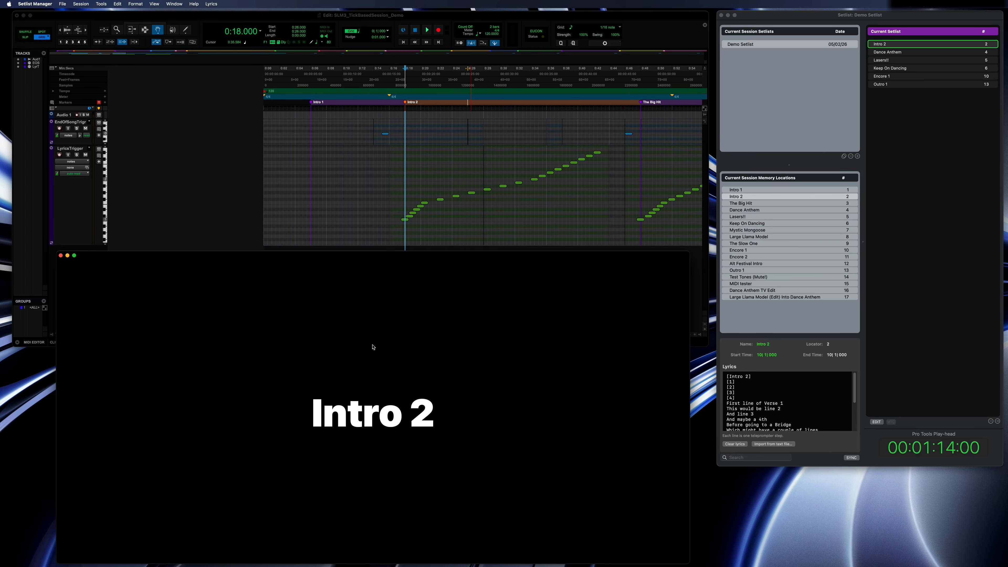
key("super+plus")
key("super+plus")
key("super+plus")
key("super+plus")
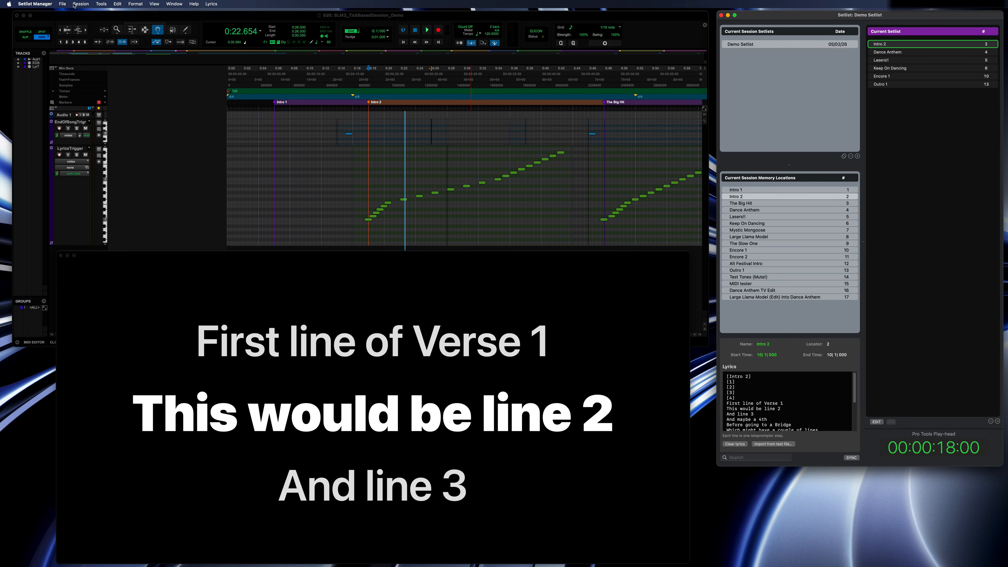
In the Lyrics settings, set the context line size to 67% and the context line brightness to 46%, then close the settings.
left_click(35, 4)
left_click(40, 24)
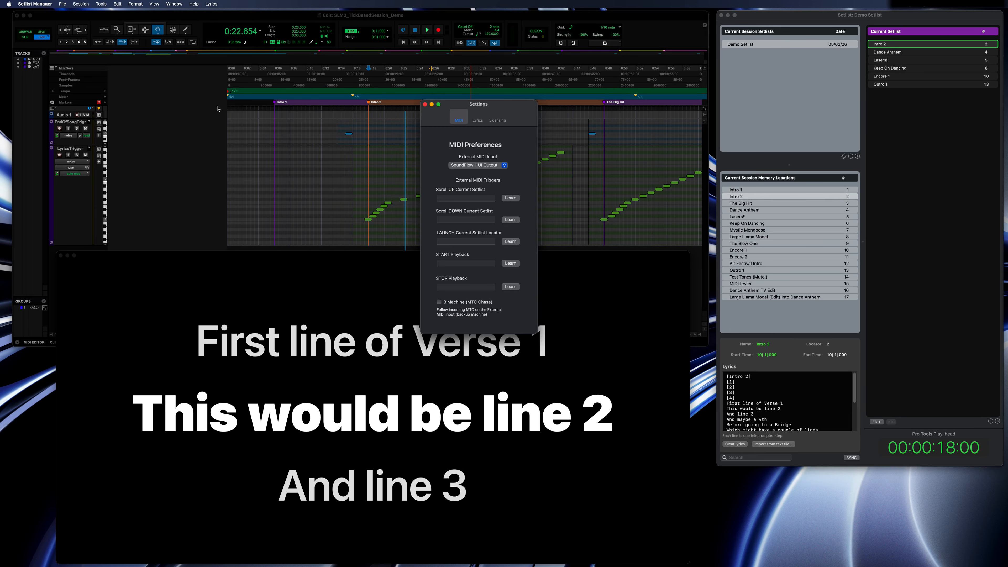
left_click(477, 116)
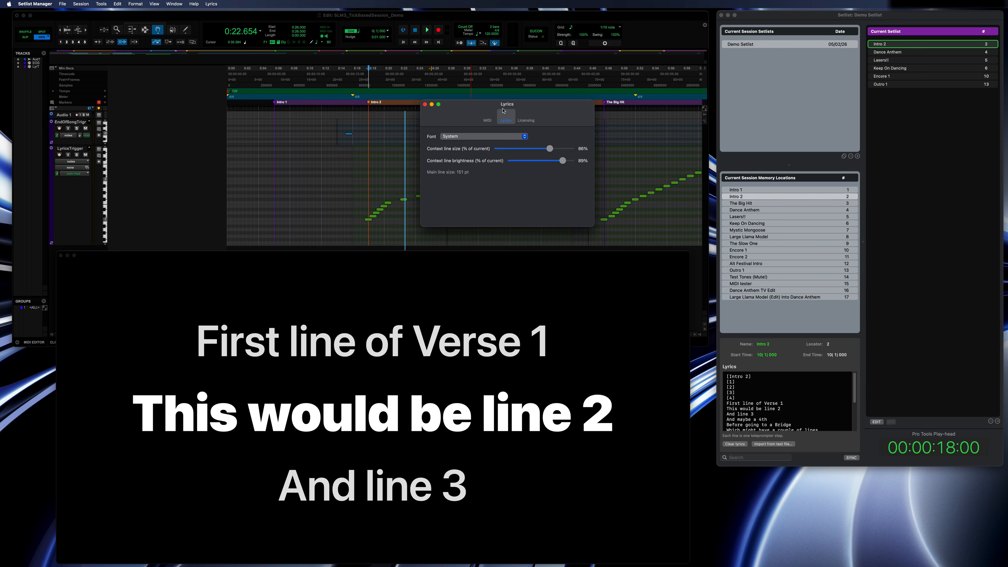
left_click_drag(569, 140, 549, 154)
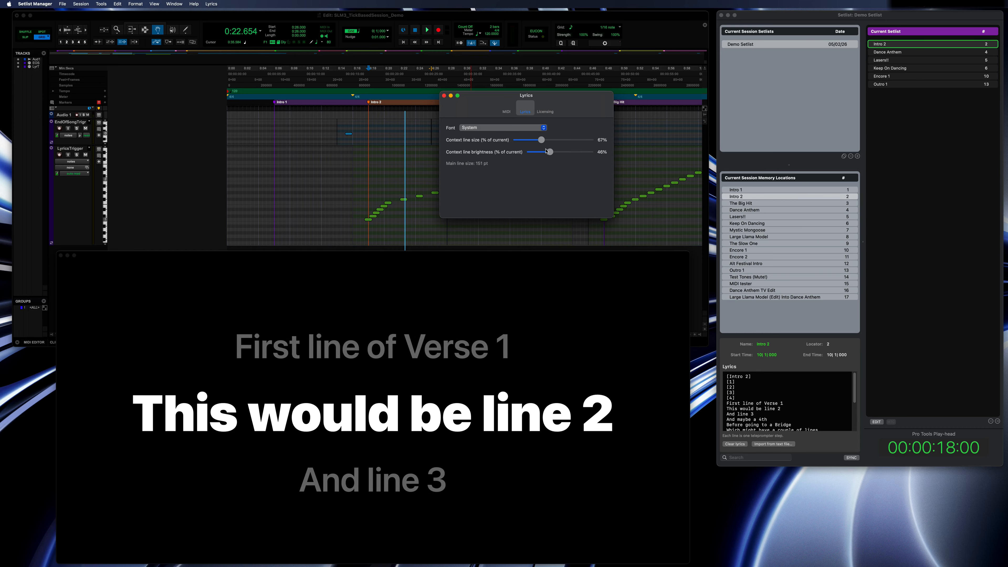
left_click(445, 96)
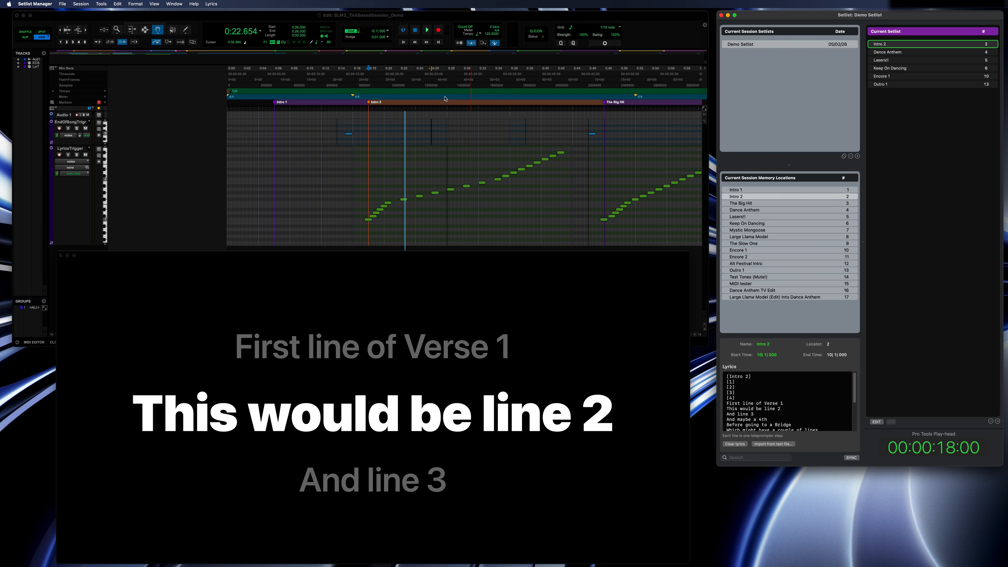
Enlarge the teleprompter text by one more increment and launch Intro 2 from the current setlist.
left_click(464, 297)
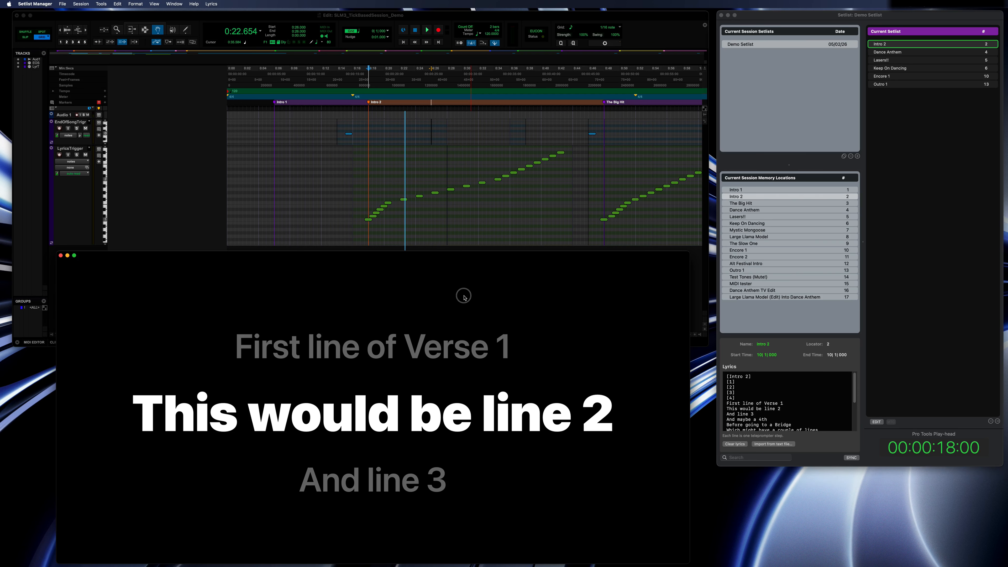
key("super+equal")
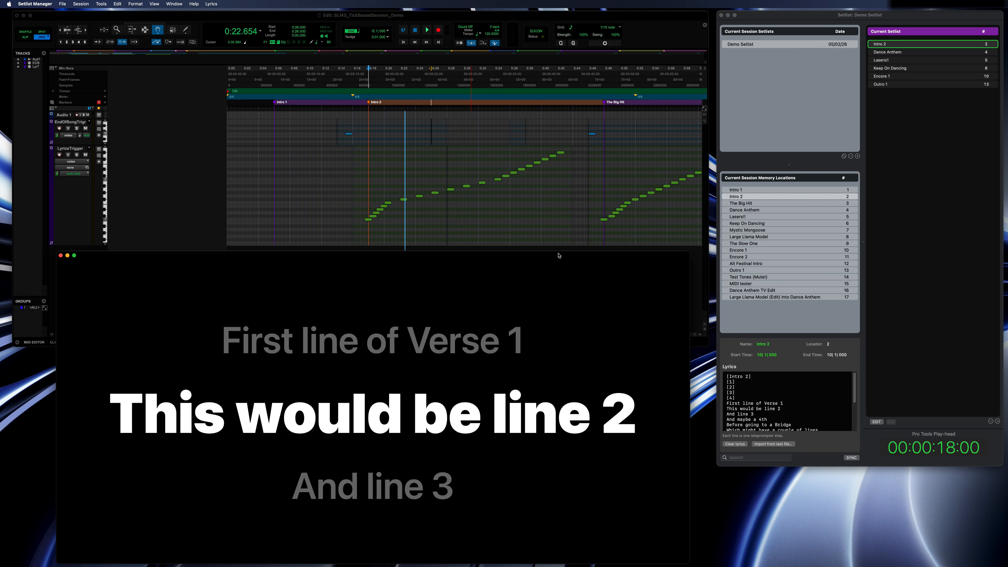
left_click(908, 46)
left_click(908, 46)
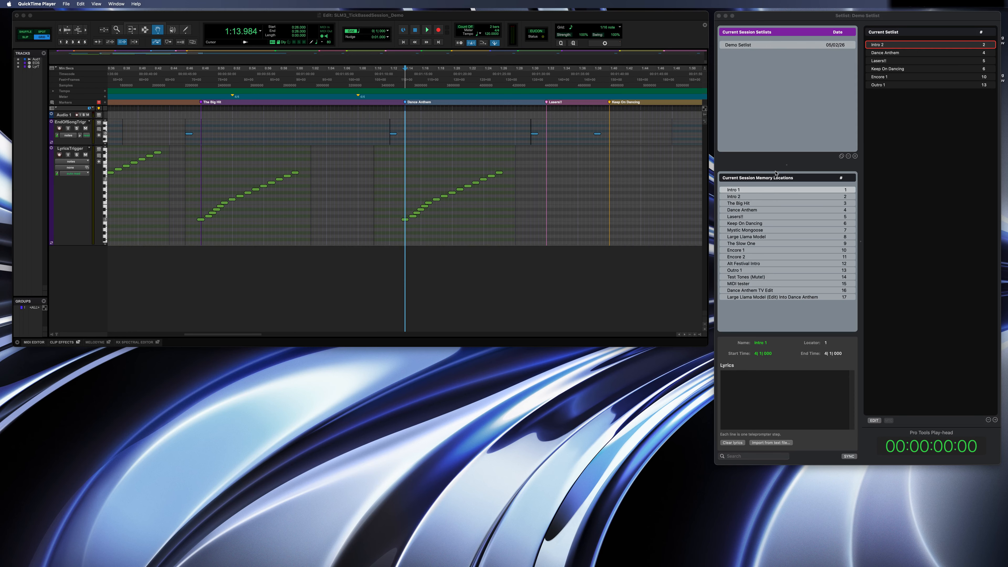
Create a new setlist for the session and name it Demo 2.
left_click(855, 155)
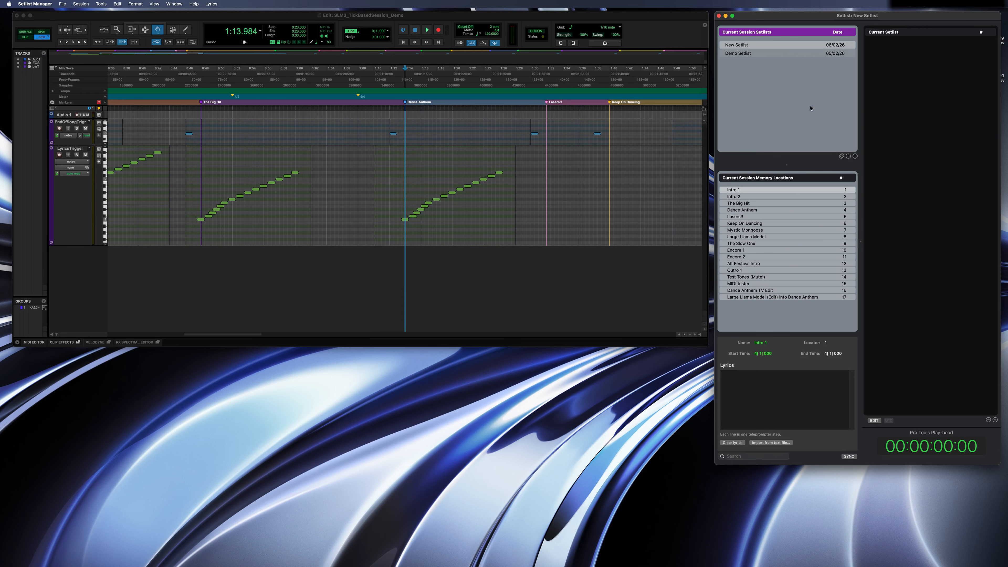
double_click(739, 46)
type("Demo")
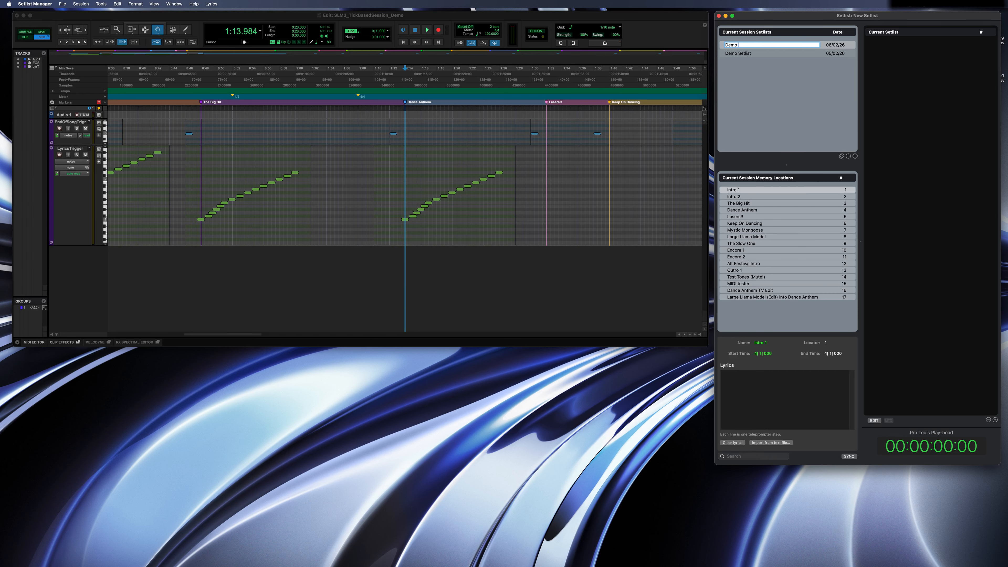
type(" 2")
key("Return")
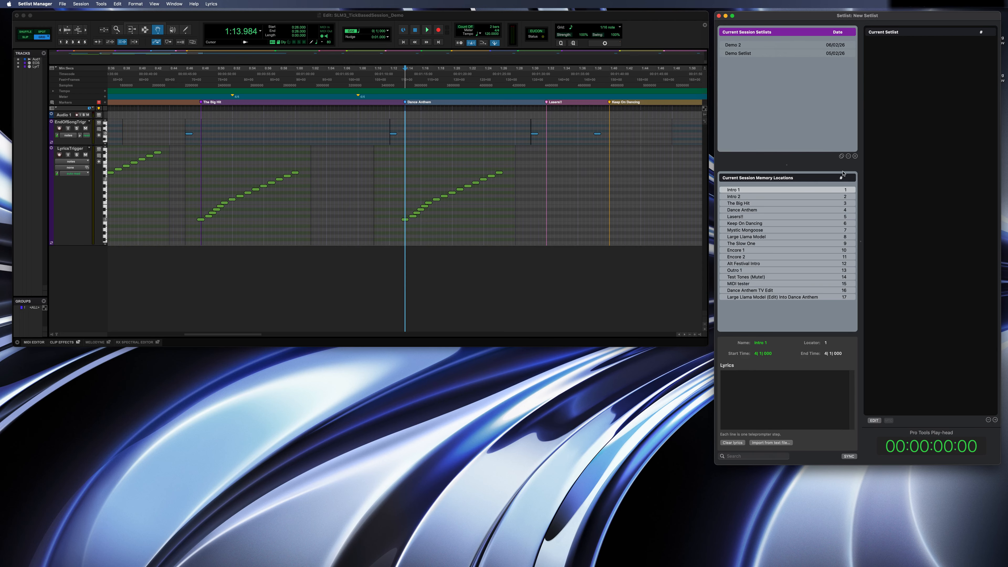
Fill the Demo 2 setlist with memory locations including Dance Anthem, The Slow One and Test Tones (Mute!).
left_click_drag(790, 211, 875, 192)
left_click_drag(879, 215, 879, 215)
left_click_drag(832, 244, 889, 235)
left_click_drag(833, 276, 899, 271)
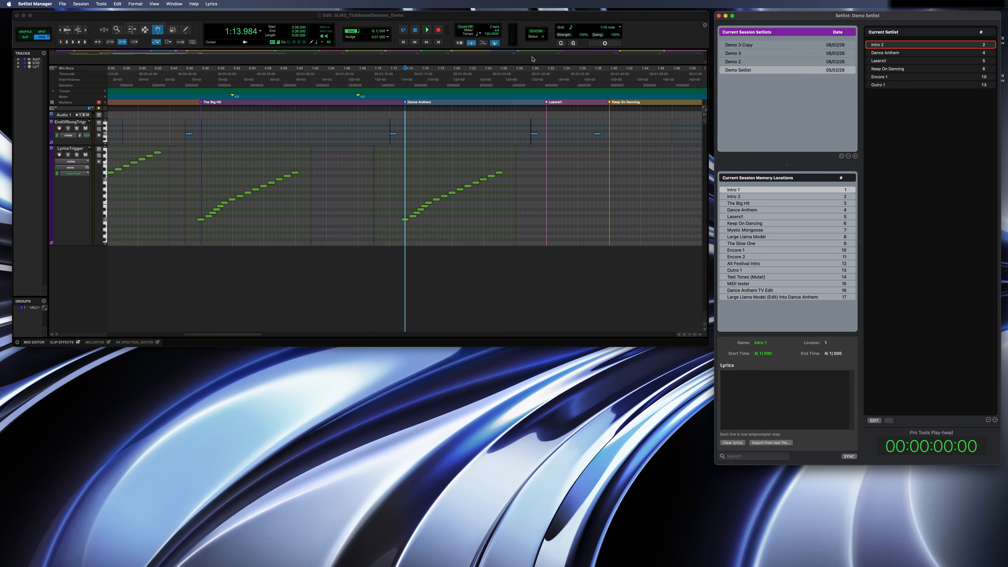
Switch to Pro Tools and save the session under the new name SLM3_TickBasedSession_Demo2.
left_click(300, 19)
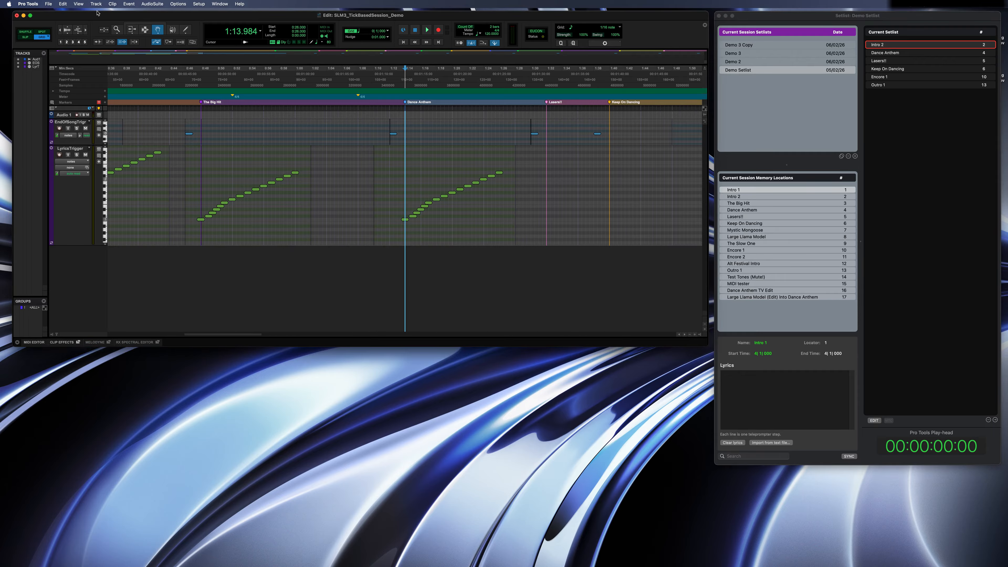
left_click(49, 5)
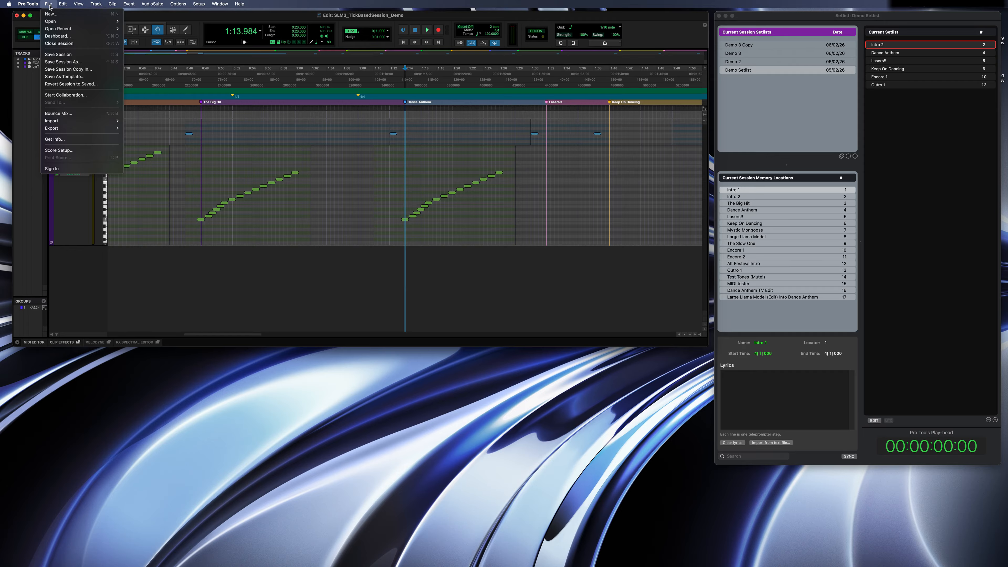
left_click(61, 61)
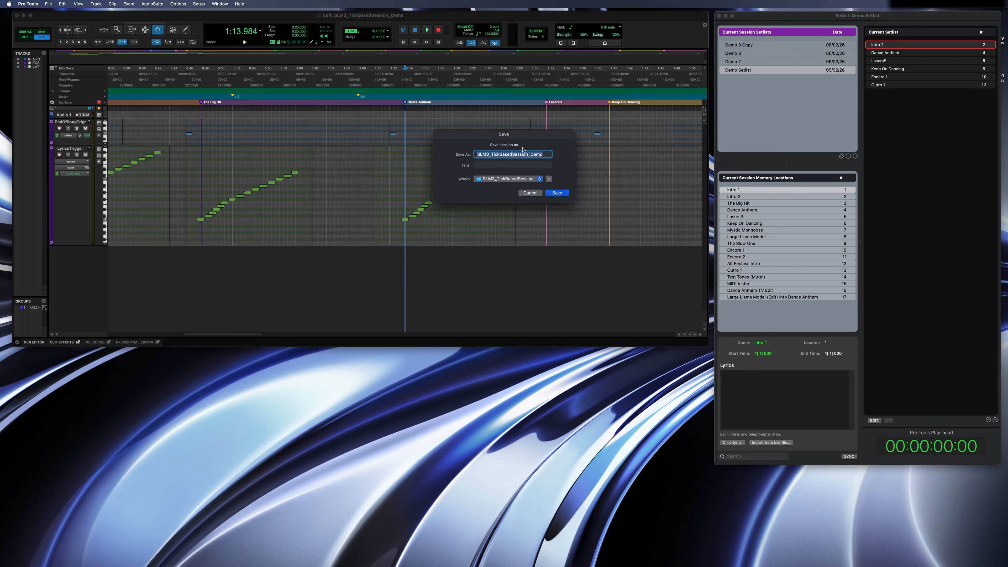
left_click(543, 155)
type("2")
left_click(556, 193)
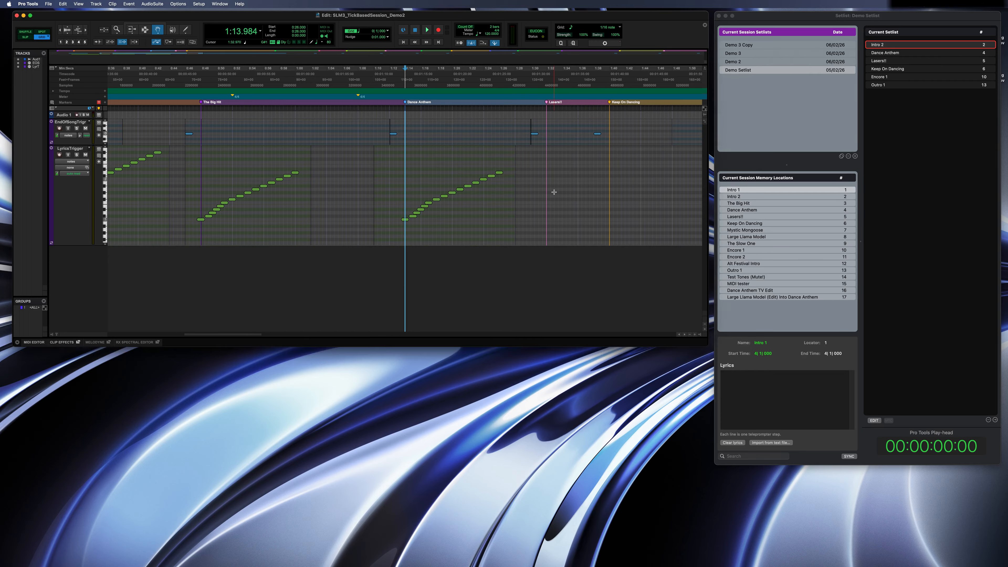
Rename Demo Setlist to "Demo Setlist Save As" and reorder its songs so Outro 1 comes first and Intro 2 last.
left_click(754, 73)
double_click(754, 72)
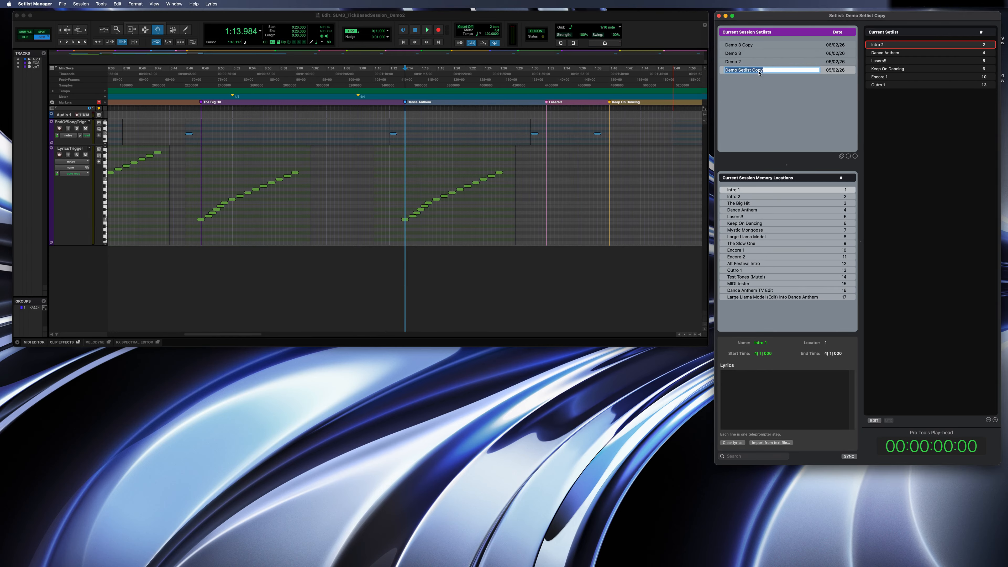
type("Demo Setlist Sa")
type("ve As")
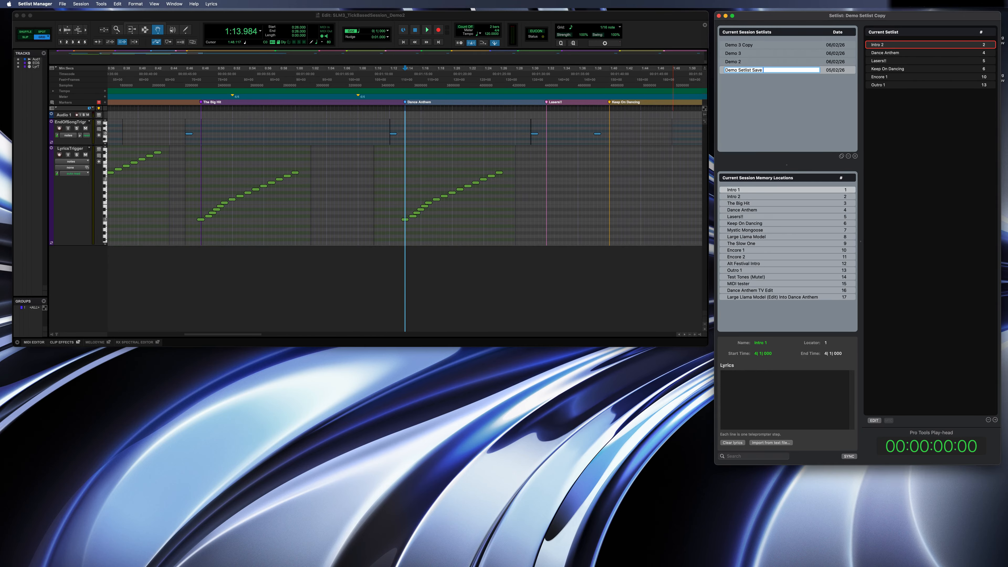
key("Return")
mouse_move(869, 44)
left_mouse_down()
mouse_move(890, 89)
mouse_move(885, 47)
left_mouse_up()
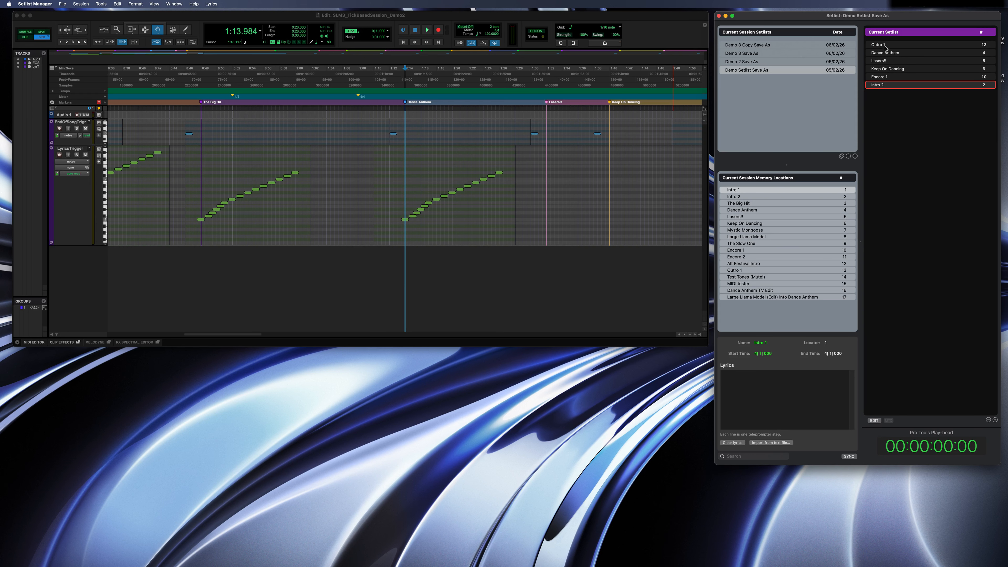
Add a "Save As!!" line below the [Intro 2] heading in Intro 2's lyrics, then launch Intro 2 from the setlist.
left_click(875, 85)
left_click(765, 375)
type("Save As")
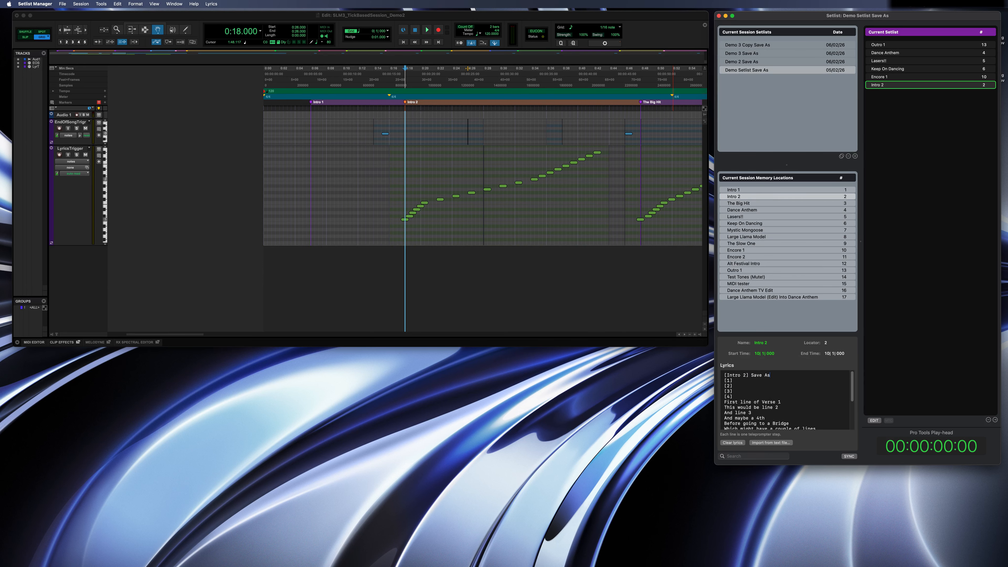
type("!!")
left_click(935, 87)
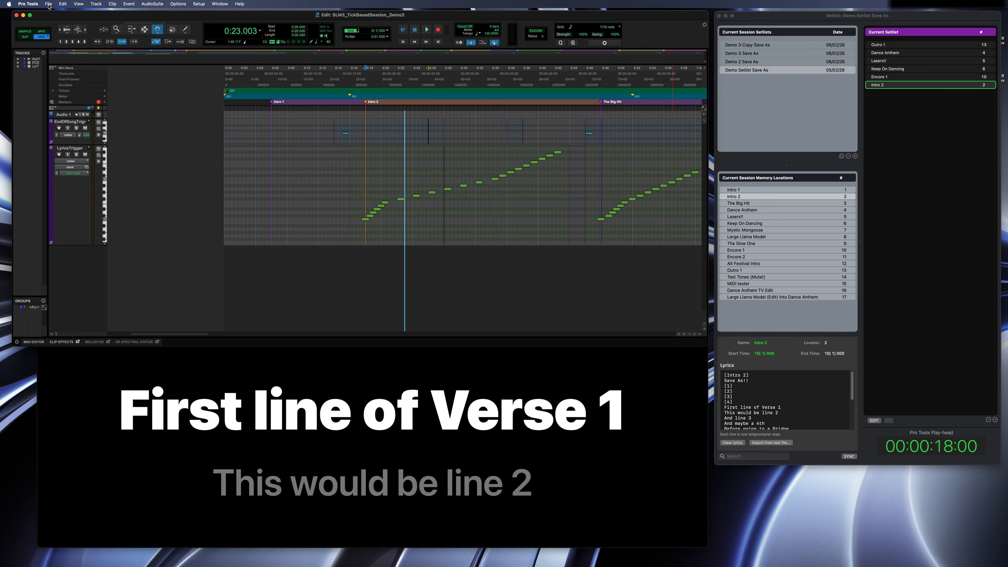
Close the current Pro Tools session and reopen the recent session SLM3_TickBasedSession_Demo.
left_click(48, 4)
left_click(53, 43)
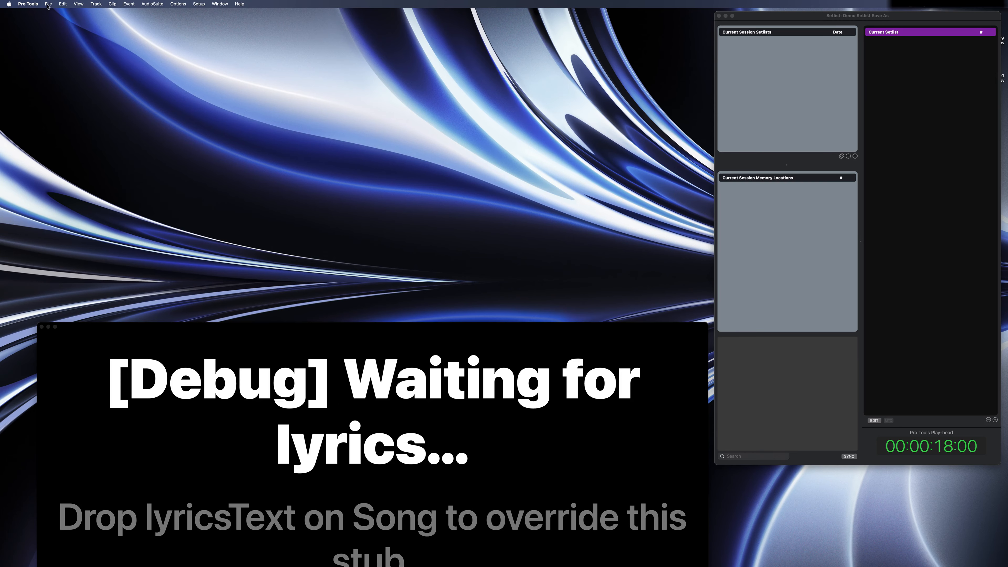
left_click(48, 4)
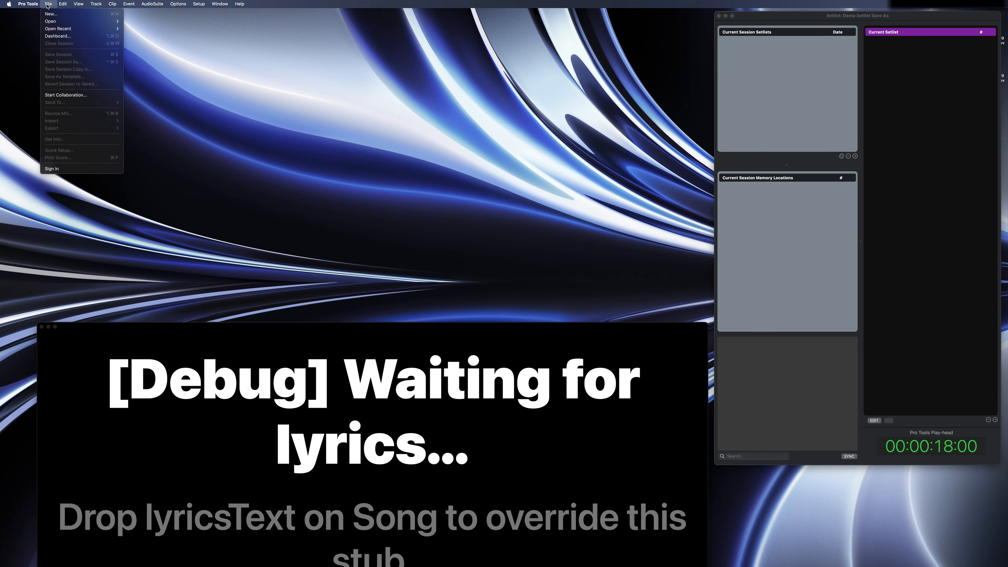
mouse_move(58, 30)
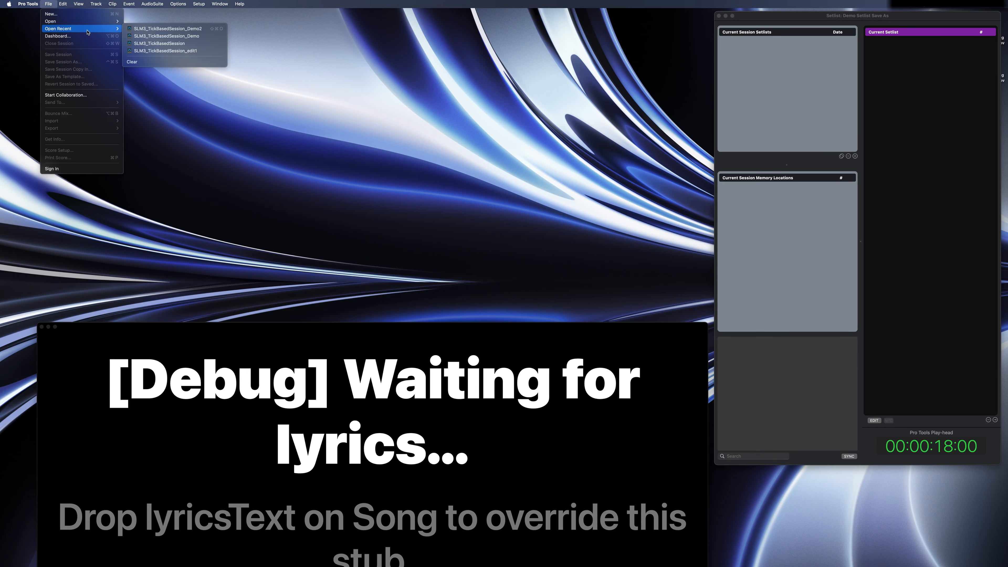
left_click(166, 36)
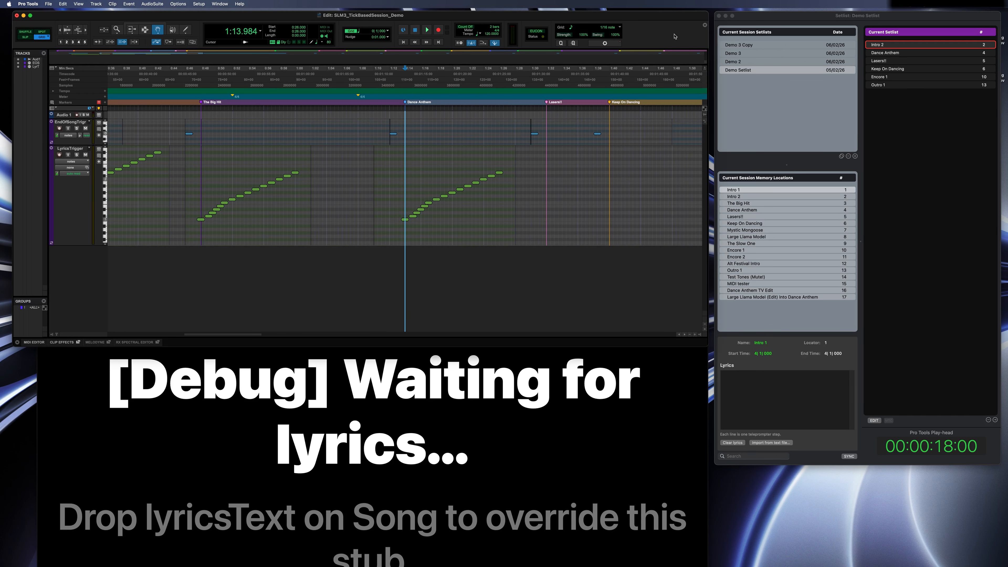
Select Demo Setlist in Setlist Manager and play its Intro 2 to check the original session's setlist and lyrics.
left_click(772, 64)
left_click(772, 61)
left_click(767, 69)
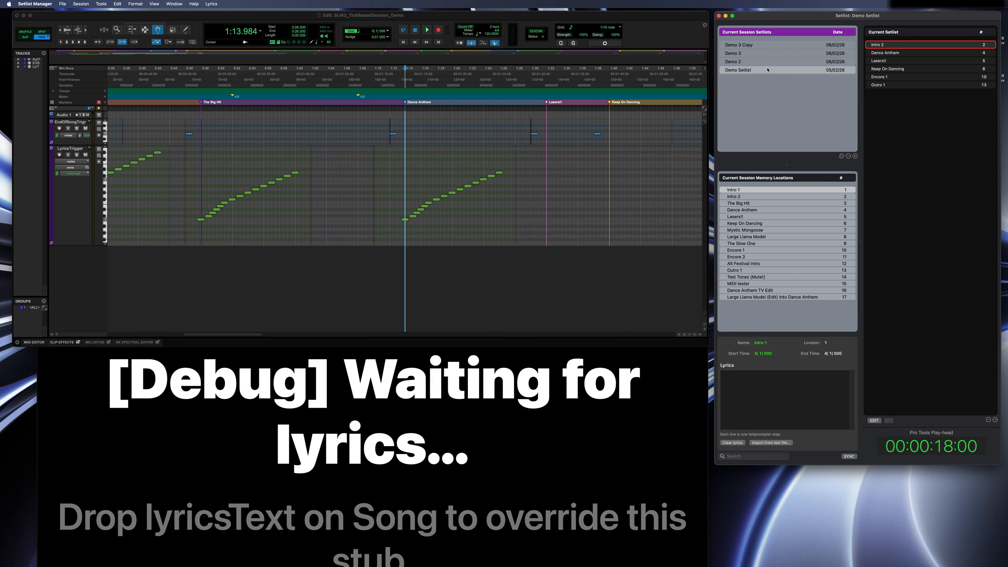
left_click(877, 46)
key("space")
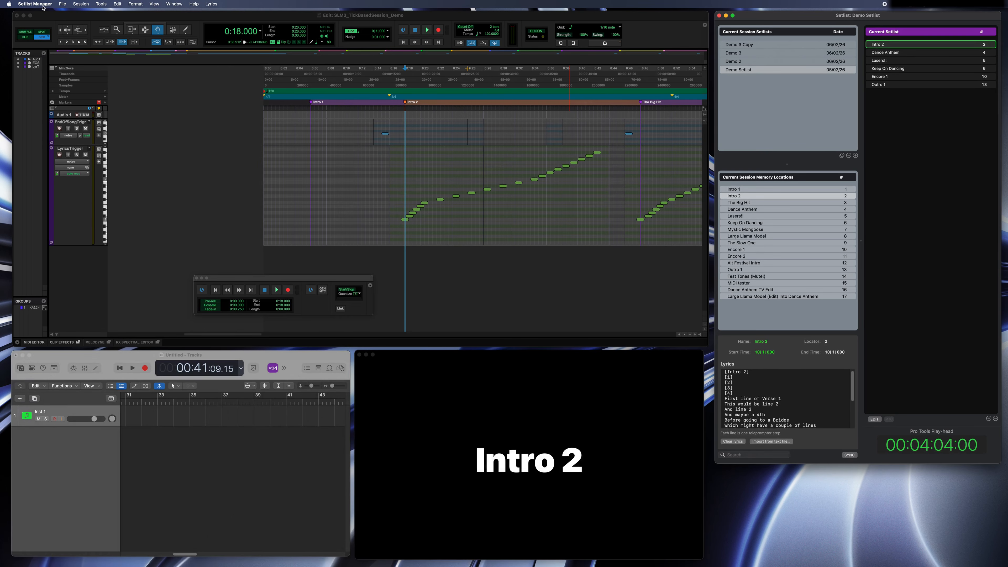
In the MIDI settings, enable B Machine (MTC Chase) and set the external MIDI input to MTC Bus.
left_click(35, 4)
left_click(40, 26)
left_click_drag(466, 98, 474, 98)
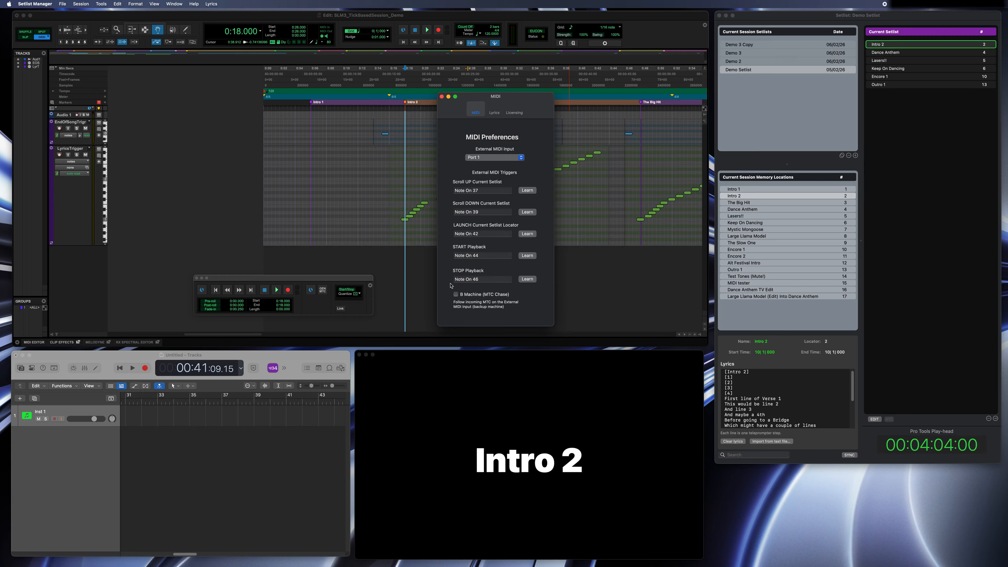
left_click(456, 295)
left_click(468, 158)
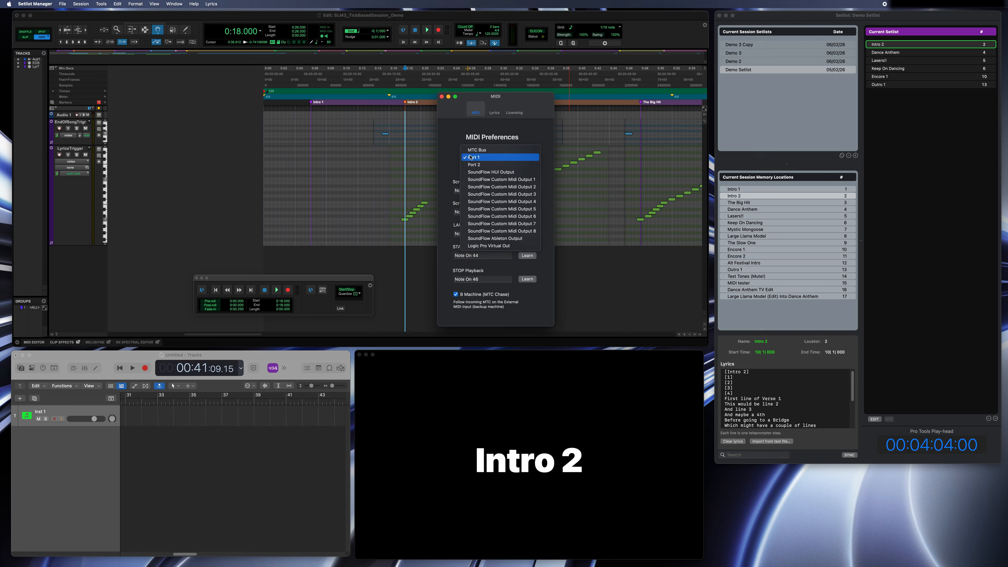
left_click(470, 151)
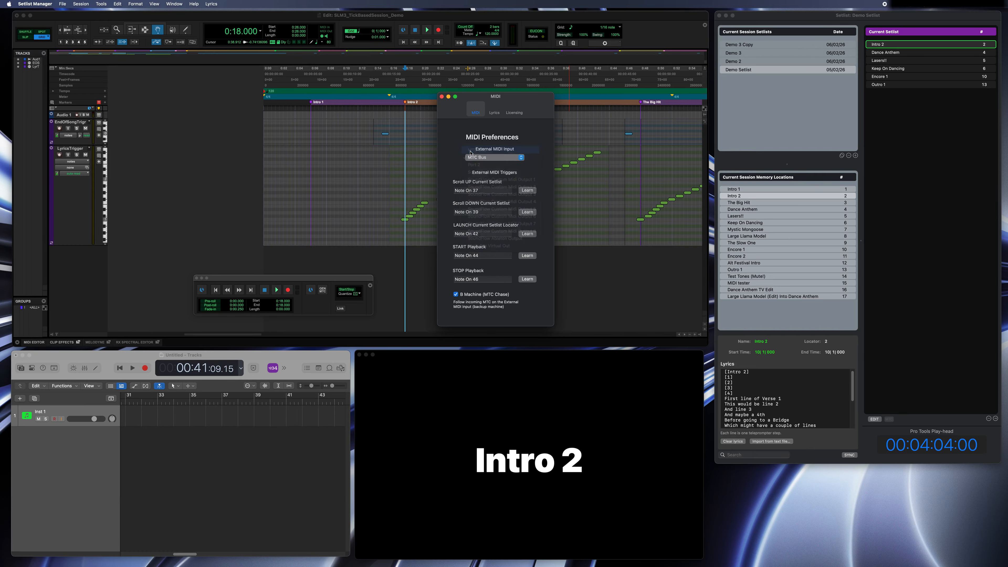
Close the MIDI preferences and start Logic Pro playback with Pro Tools online to test the MTC chase.
left_click(442, 97)
left_click(243, 345)
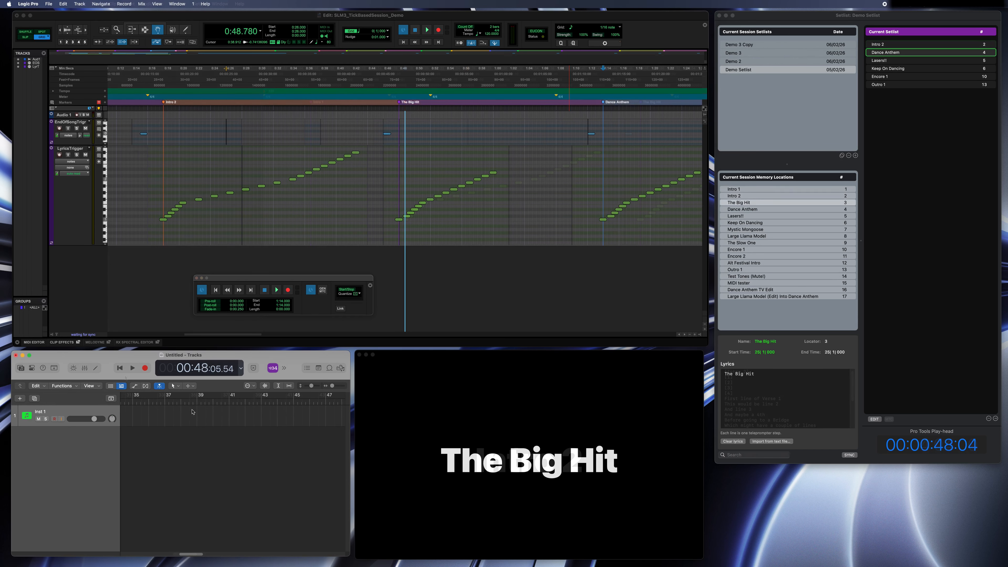
left_click(196, 402)
left_click(132, 368)
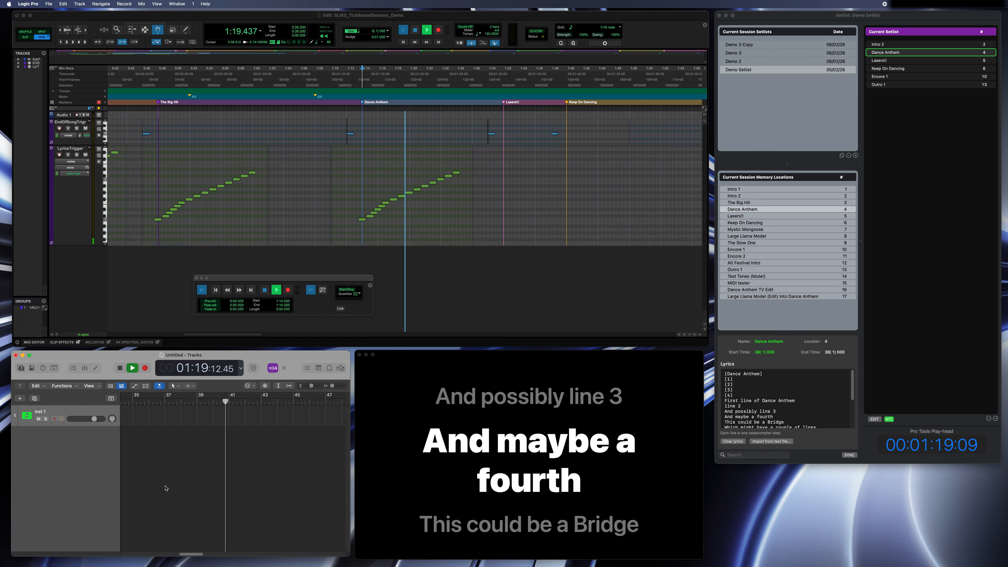
Move Logic Pro's playhead back to about bar 10 and play from there to check that Pro Tools and the lyrics follow.
left_click_drag(188, 555, 133, 554)
left_click(233, 403)
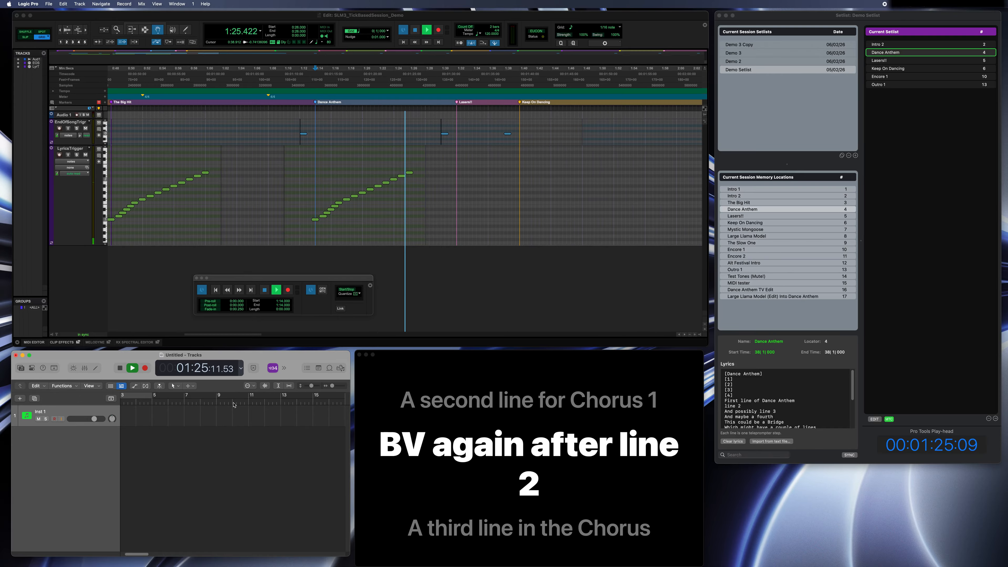
key("space")
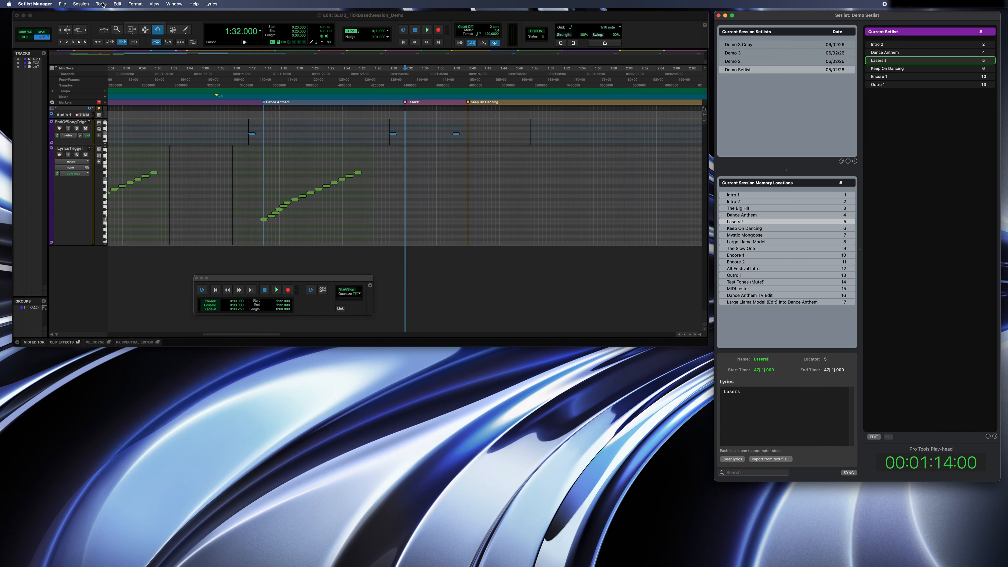
Enable the Setlist Manager option "Return focus to Pro Tools after launch".
left_click(101, 4)
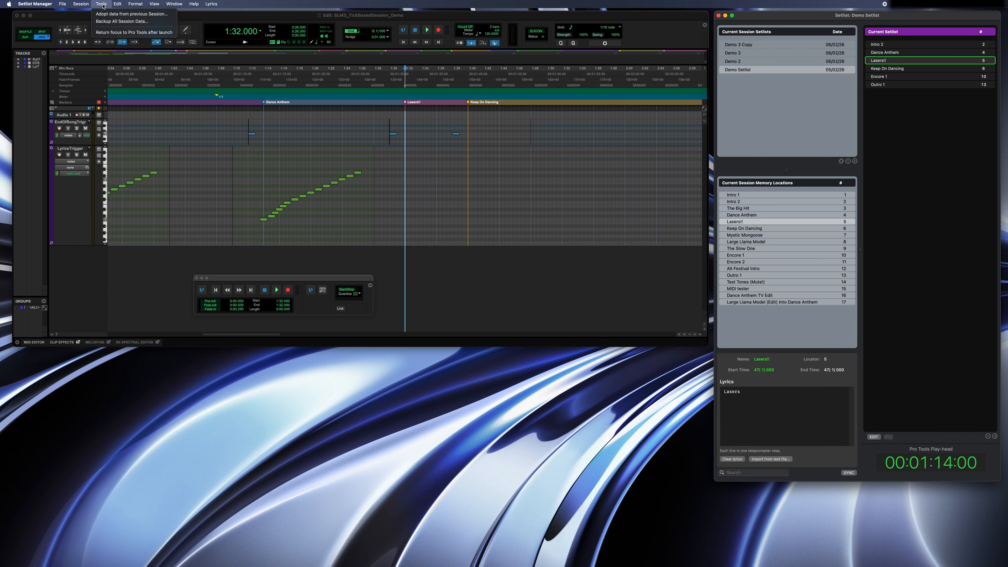
left_click(104, 32)
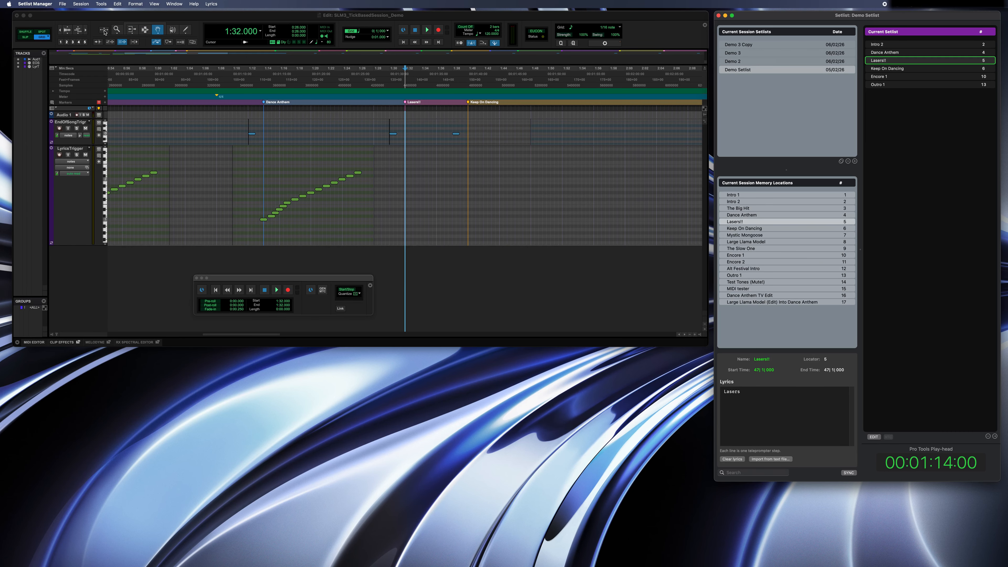
left_click(103, 6)
left_click(111, 32)
Launch Intro 2 from the current setlist and start Pro Tools playback.
key("Up")
key("Up")
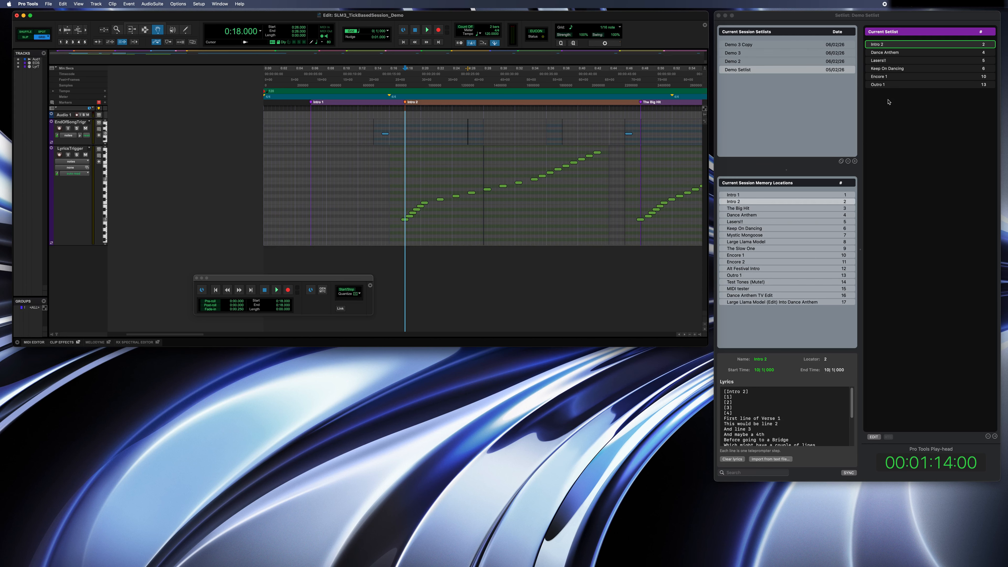
key("space")
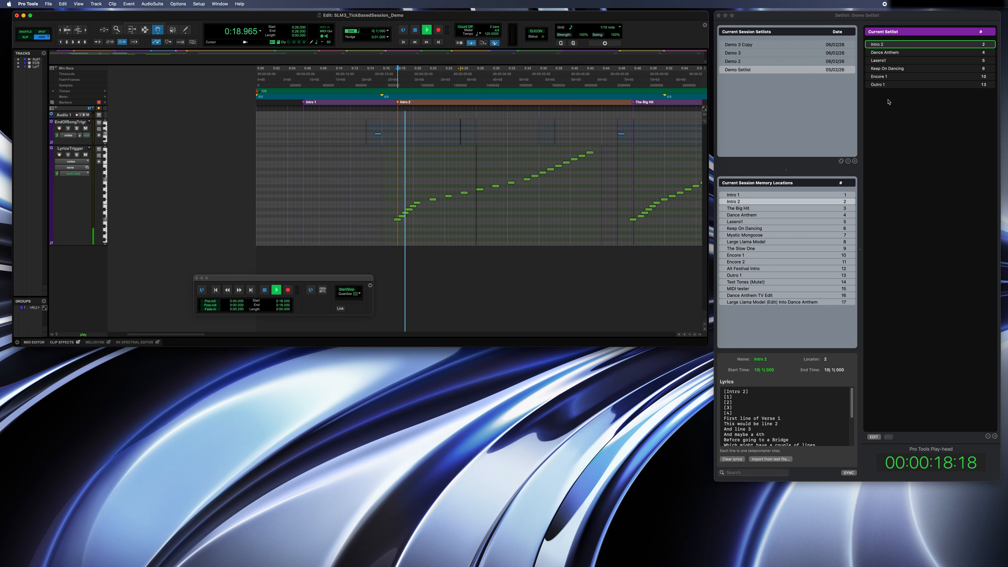
Return to Setlist Manager during playback, select Lasers!! in the current setlist and launch it.
left_click(889, 102)
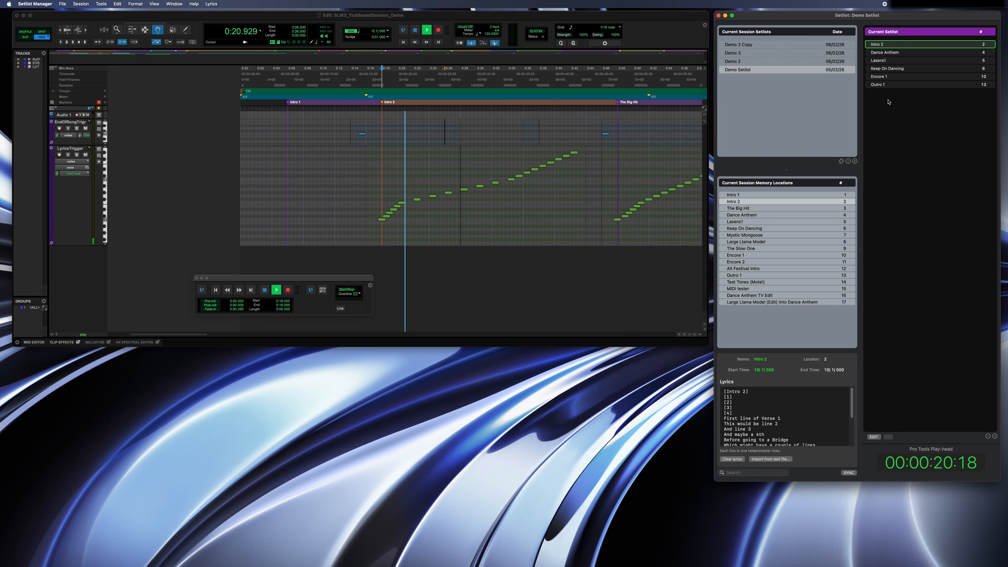
key("Down")
key("Down")
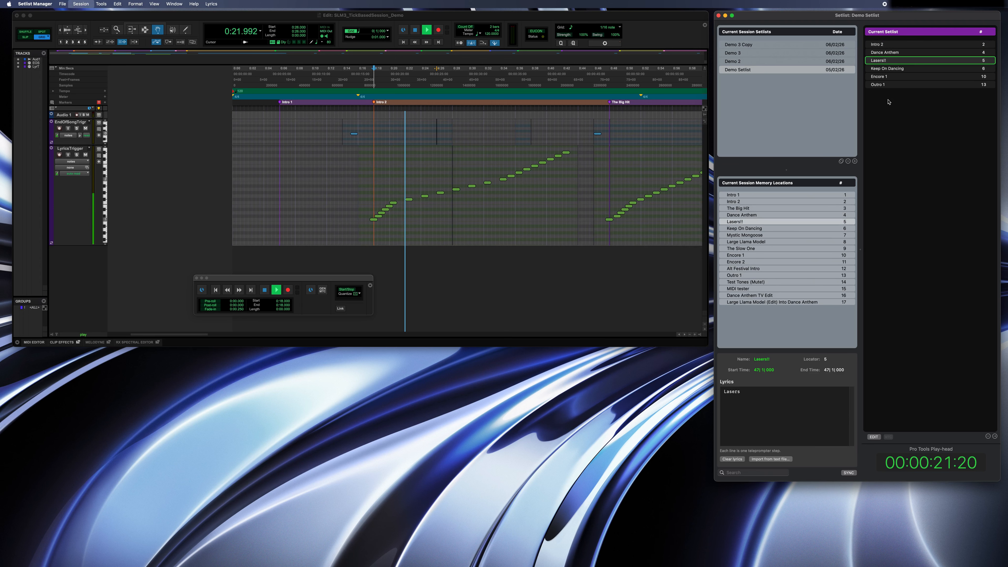
key("space")
Close the SLM3_TickBasedSession_Demo session in Pro Tools without saving the changes.
left_click(48, 4)
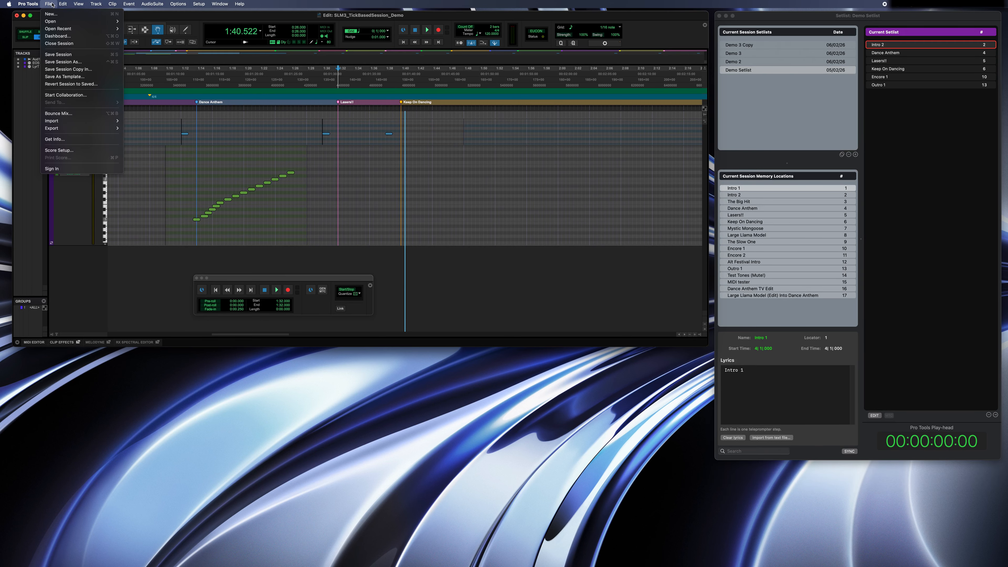
left_click(48, 43)
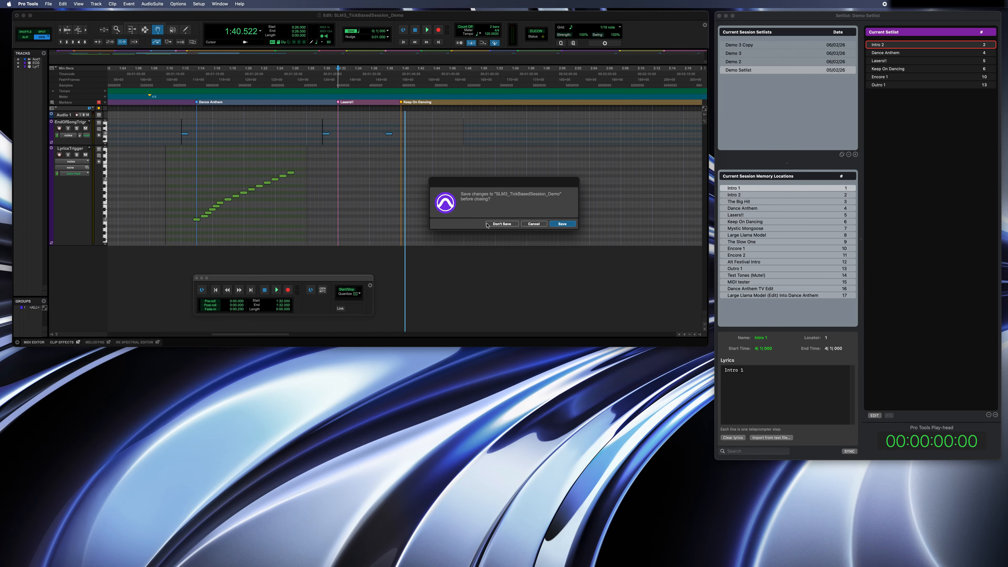
left_click(501, 224)
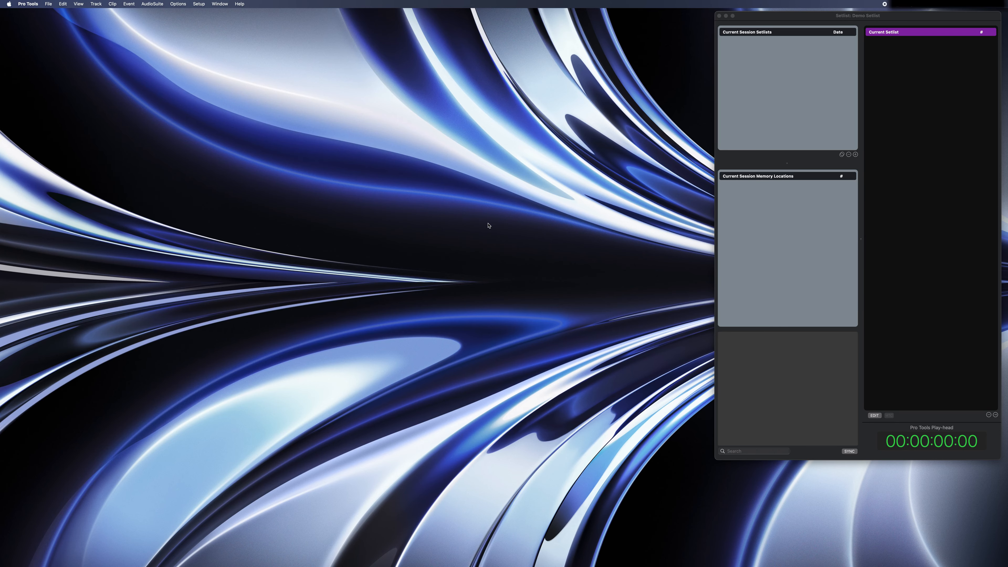